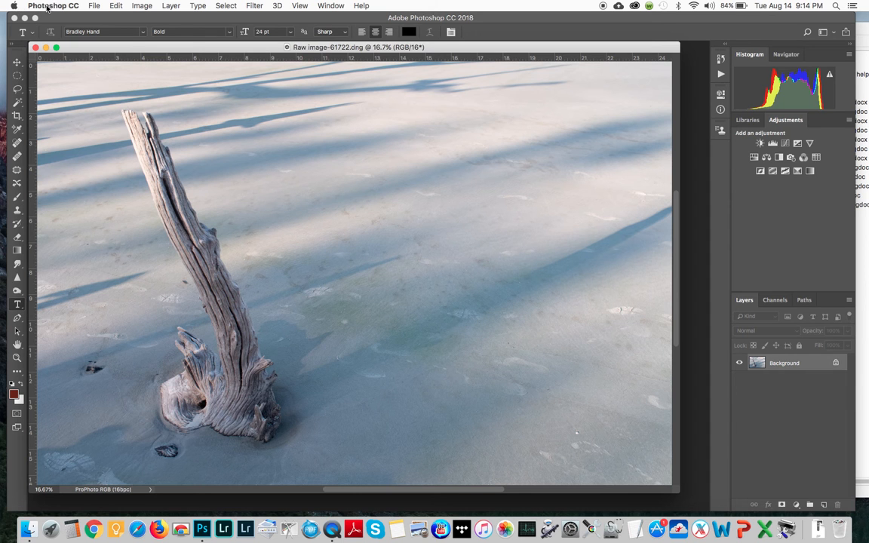
Turn off Show Tooltips in the Tools preferences and apply the change
{"action": "left_click", "coordinate": [49, 6]}
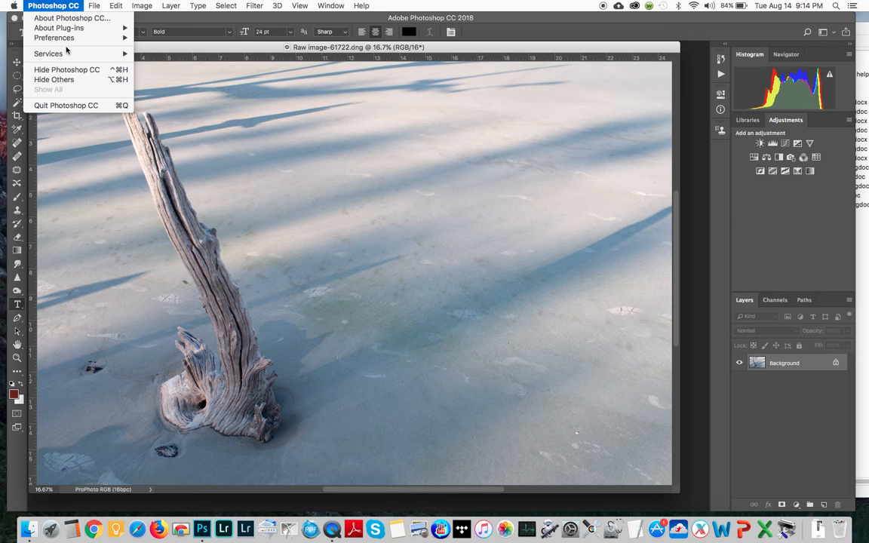
{"action": "mouse_move", "coordinate": [64, 38]}
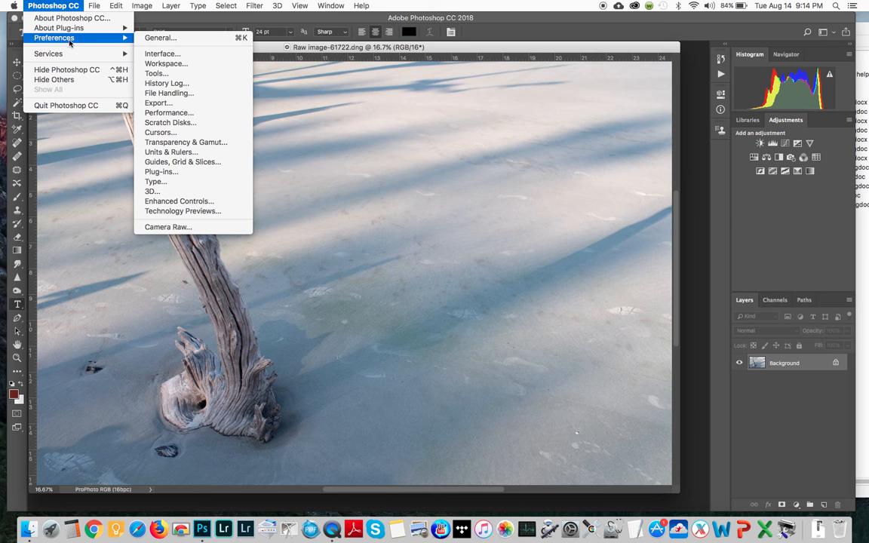
{"action": "left_click", "coordinate": [168, 73]}
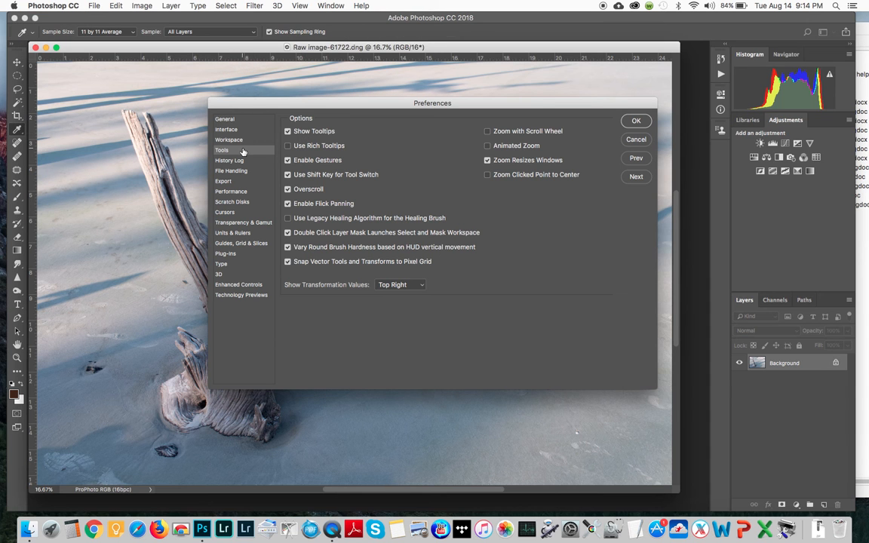
{"action": "left_click", "coordinate": [287, 146]}
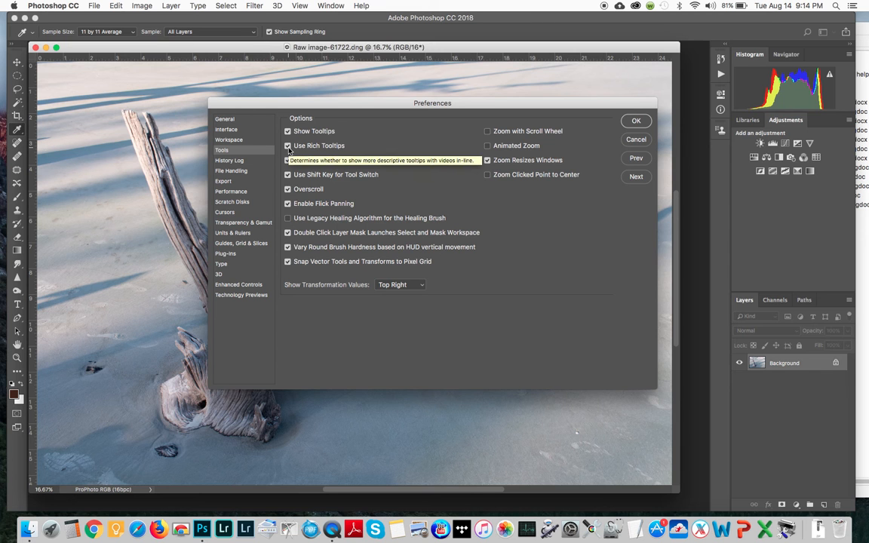
{"action": "left_click", "coordinate": [288, 147]}
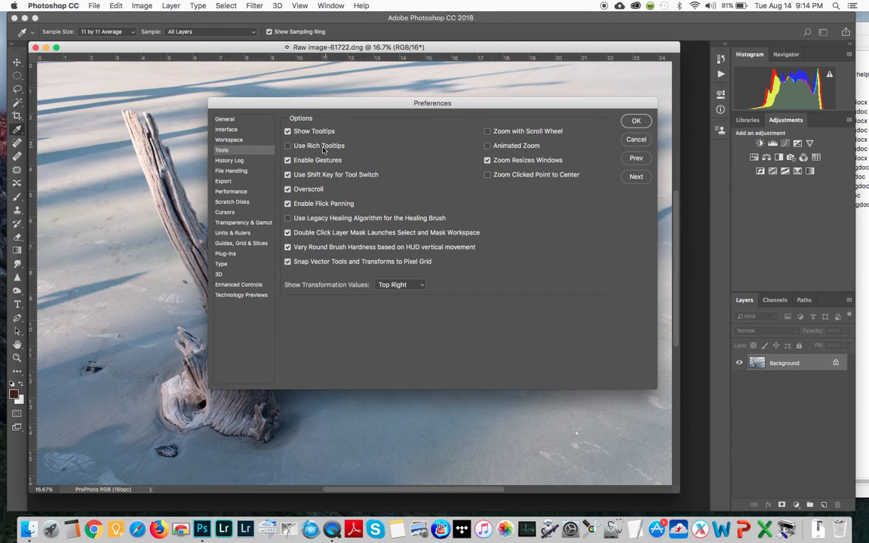
{"action": "left_click", "coordinate": [287, 132]}
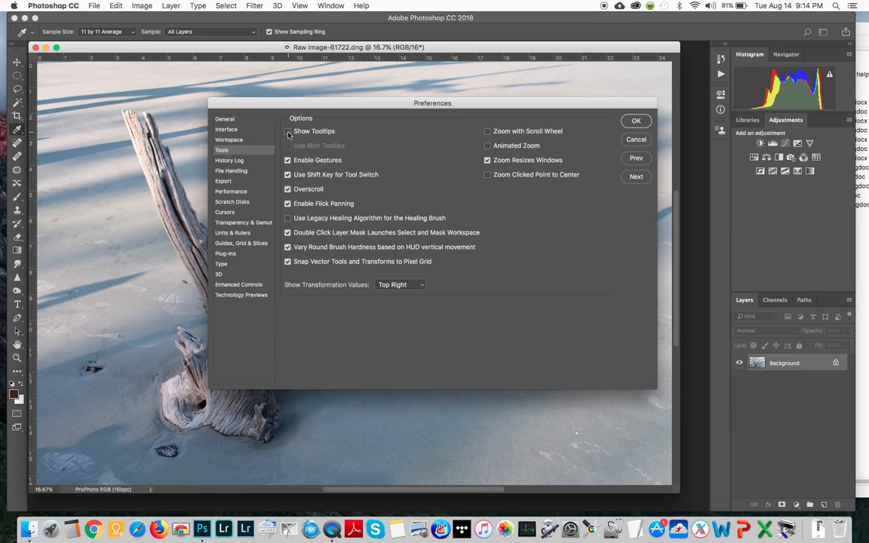
{"action": "left_click", "coordinate": [635, 121]}
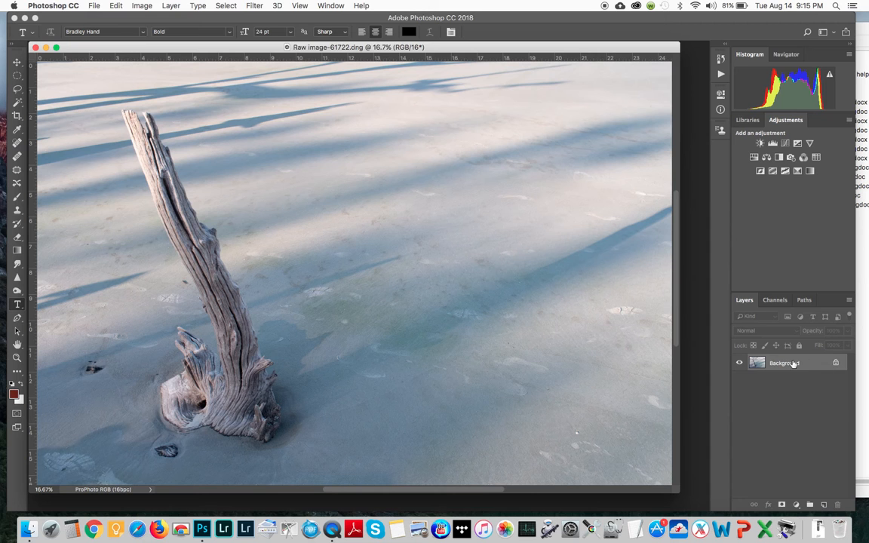
Duplicate the Background layer
{"action": "left_click_drag", "start_coordinate": [786, 365], "coordinate": [826, 507]}
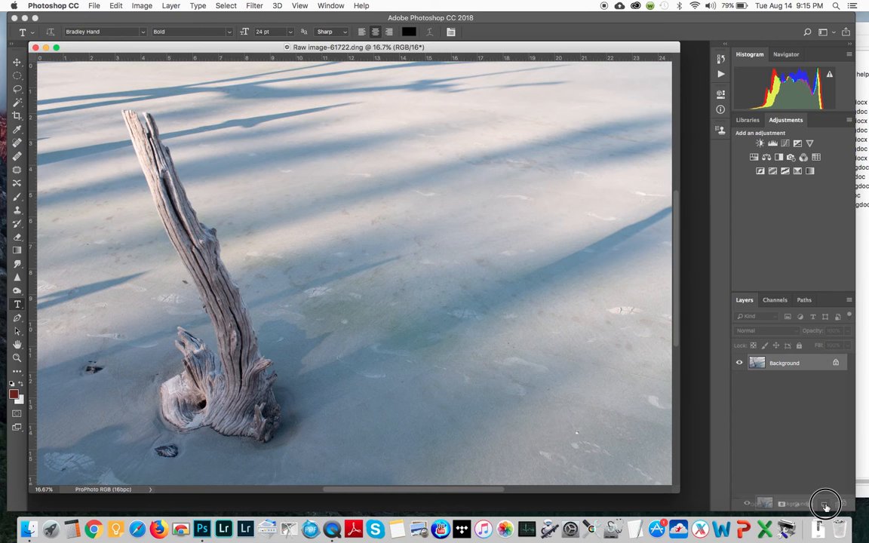
{"action": "left_click_drag", "start_coordinate": [826, 507], "coordinate": [824, 505]}
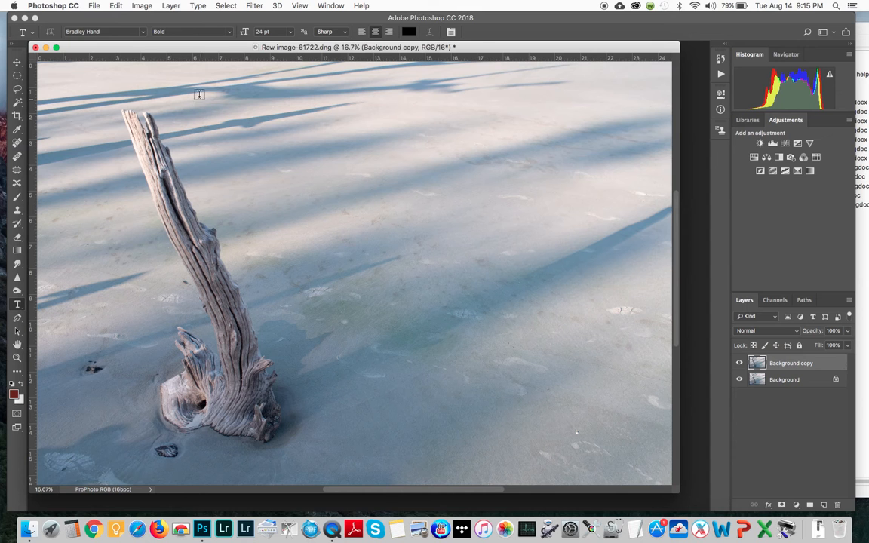
Move the duplicated layer about 2.4 in across and 2.8 in down, and revert to the Duplicate Layer history state
{"action": "left_click", "coordinate": [16, 62]}
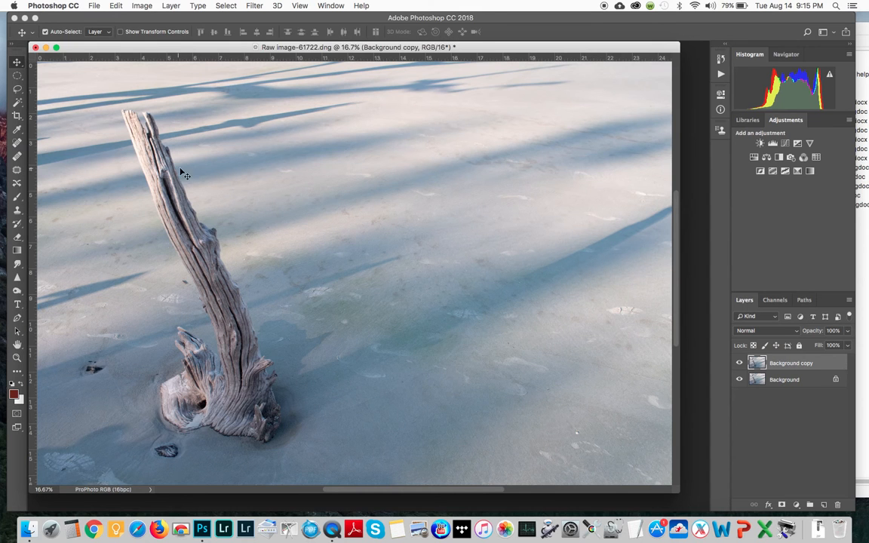
{"action": "left_click_drag", "start_coordinate": [240, 190], "coordinate": [240, 229]}
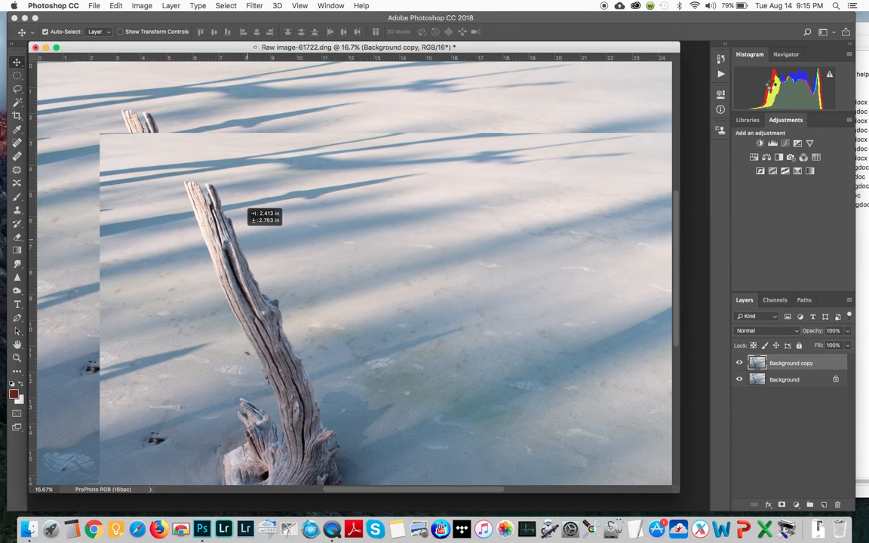
{"action": "left_click", "coordinate": [720, 59]}
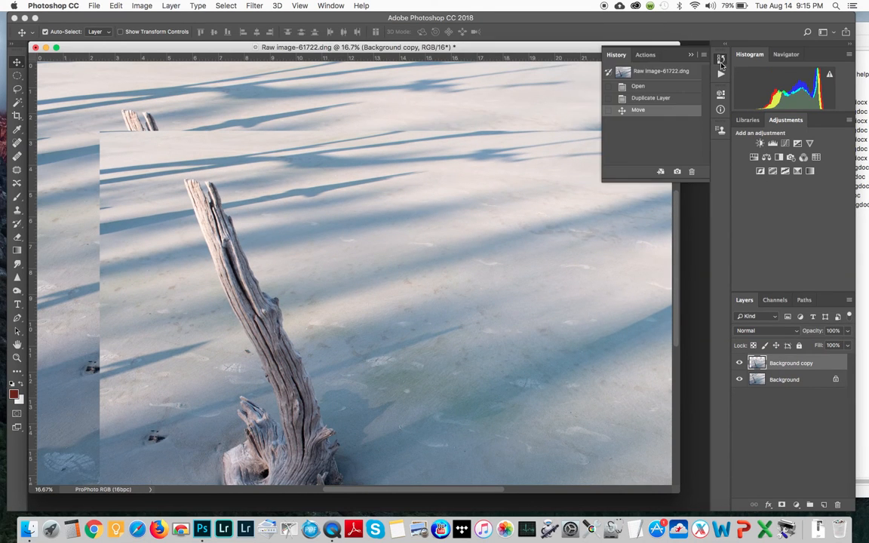
{"action": "left_click", "coordinate": [650, 98]}
{"action": "left_click", "coordinate": [690, 55]}
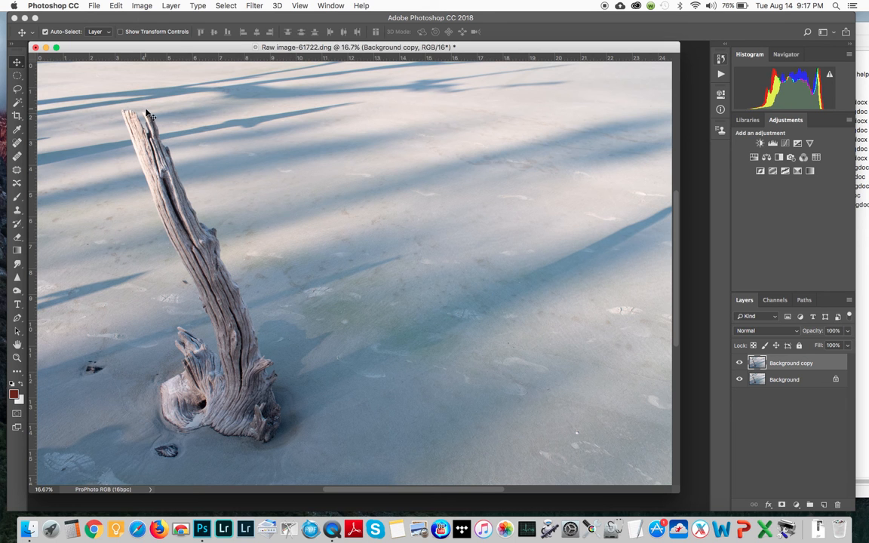
Lasso a loose selection around the driftwood stump and add the missing area around its upper tip to the selection
{"action": "left_click", "coordinate": [18, 90]}
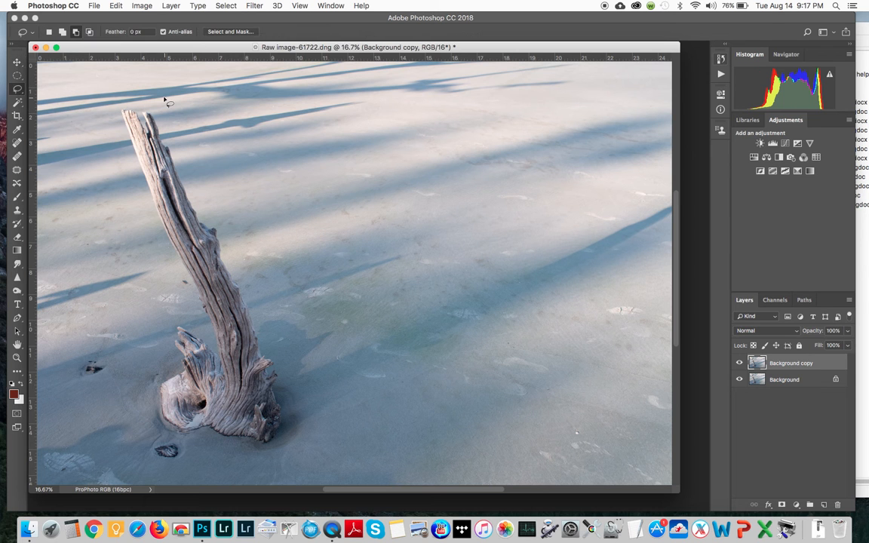
{"action": "mouse_move", "coordinate": [162, 99]}
{"action": "left_mouse_down"}
{"action": "mouse_move", "coordinate": [106, 113]}
{"action": "mouse_move", "coordinate": [74, 196]}
{"action": "mouse_move", "coordinate": [72, 289]}
{"action": "mouse_move", "coordinate": [97, 410]}
{"action": "mouse_move", "coordinate": [123, 449]}
{"action": "mouse_move", "coordinate": [178, 458]}
{"action": "mouse_move", "coordinate": [200, 474]}
{"action": "mouse_move", "coordinate": [266, 475]}
{"action": "mouse_move", "coordinate": [319, 434]}
{"action": "mouse_move", "coordinate": [362, 192]}
{"action": "mouse_move", "coordinate": [310, 65]}
{"action": "mouse_move", "coordinate": [242, 61]}
{"action": "mouse_move", "coordinate": [150, 80]}
{"action": "mouse_move", "coordinate": [113, 100]}
{"action": "left_mouse_up"}
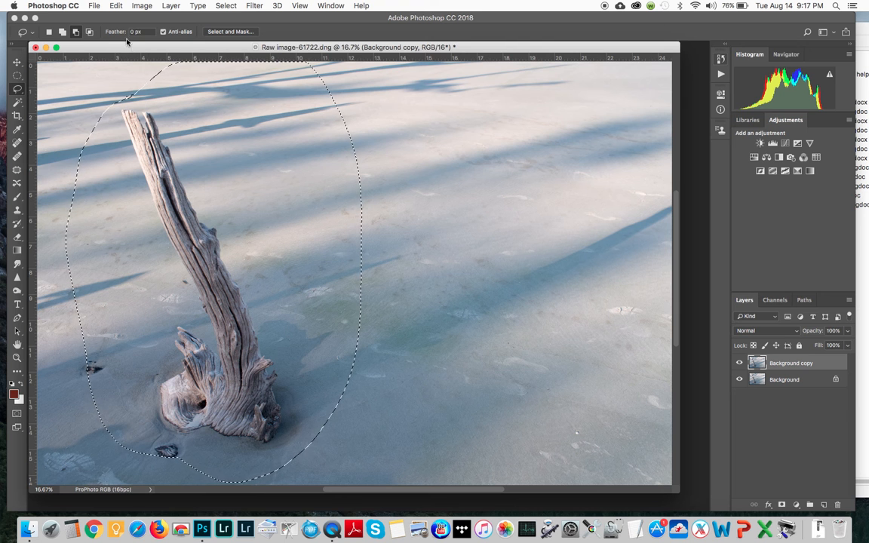
{"action": "left_click", "coordinate": [63, 35]}
{"action": "mouse_move", "coordinate": [160, 89]}
{"action": "left_mouse_down"}
{"action": "mouse_move", "coordinate": [102, 75]}
{"action": "mouse_move", "coordinate": [72, 98]}
{"action": "mouse_move", "coordinate": [81, 131]}
{"action": "mouse_move", "coordinate": [173, 135]}
{"action": "mouse_move", "coordinate": [182, 112]}
{"action": "mouse_move", "coordinate": [178, 88]}
{"action": "left_mouse_up"}
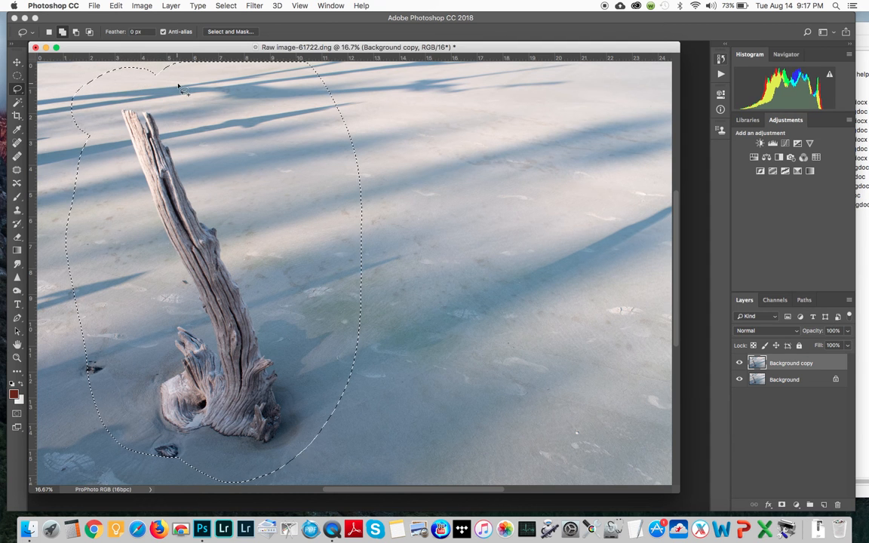
Copy and paste the selected driftwood onto a new layer and move the copy onto the empty sand right of the original
{"action": "left_click", "coordinate": [115, 6]}
{"action": "left_click", "coordinate": [115, 78]}
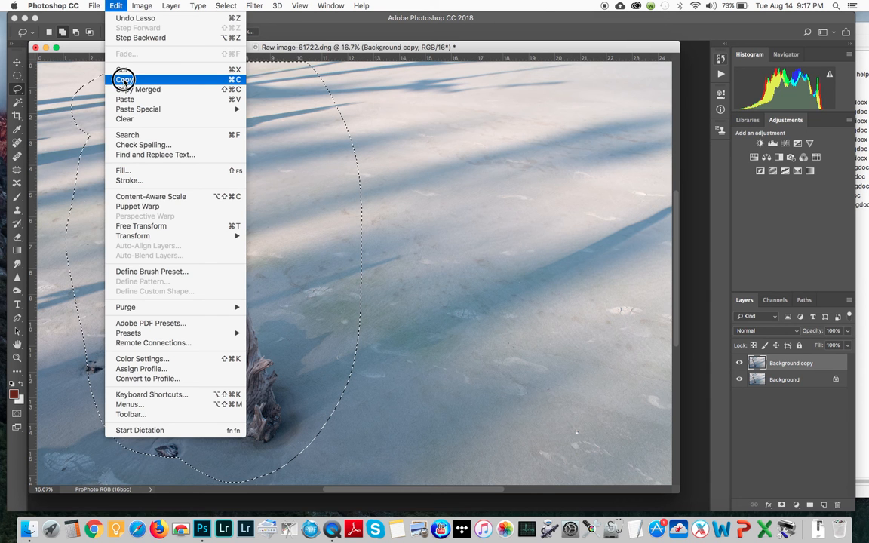
{"action": "left_click", "coordinate": [116, 6]}
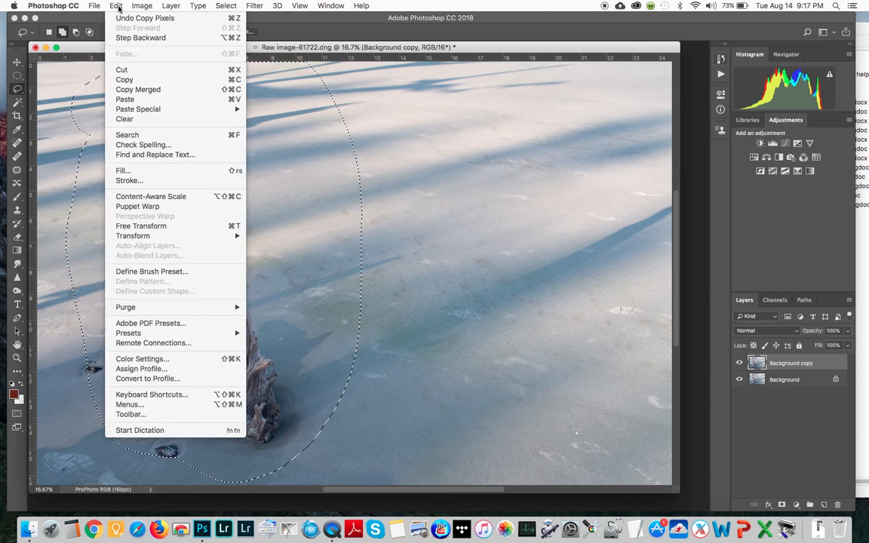
{"action": "left_click", "coordinate": [125, 99]}
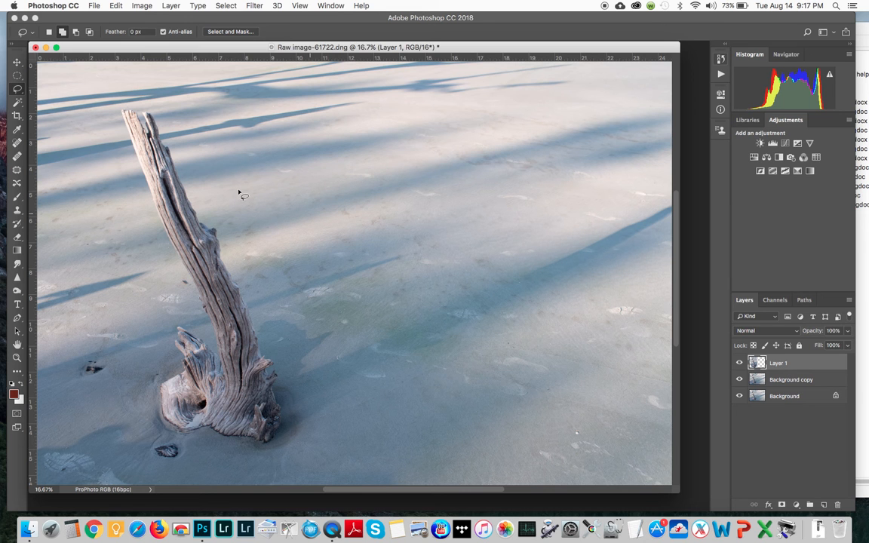
{"action": "left_click", "coordinate": [17, 62]}
{"action": "left_click_drag", "start_coordinate": [154, 204], "coordinate": [457, 218]}
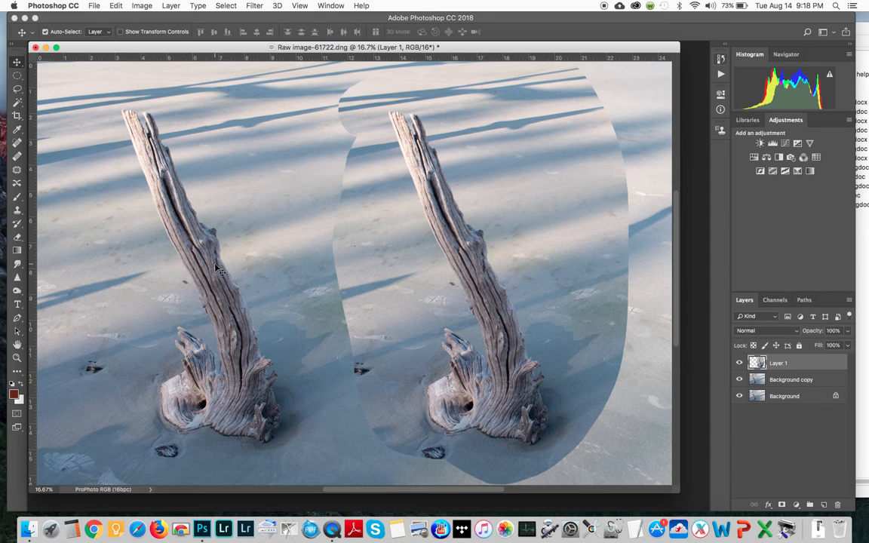
Free-transform the driftwood copy to about 61% width and 60% height, placing it in the image's upper-right area
{"action": "left_click", "coordinate": [116, 6]}
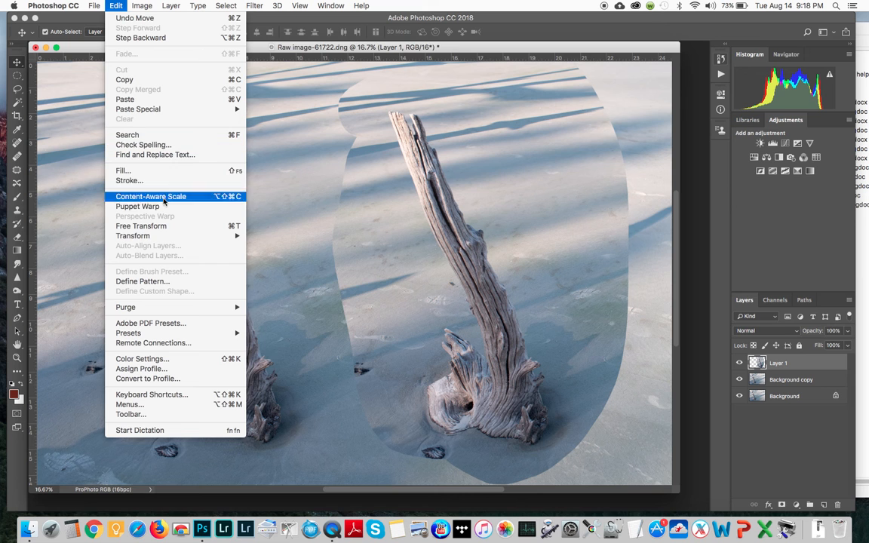
{"action": "mouse_move", "coordinate": [166, 236]}
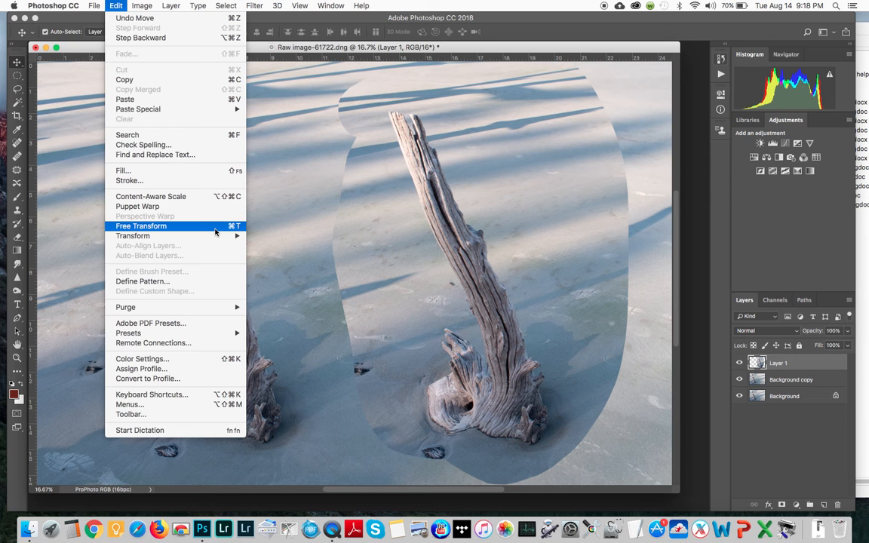
{"action": "left_click", "coordinate": [215, 227]}
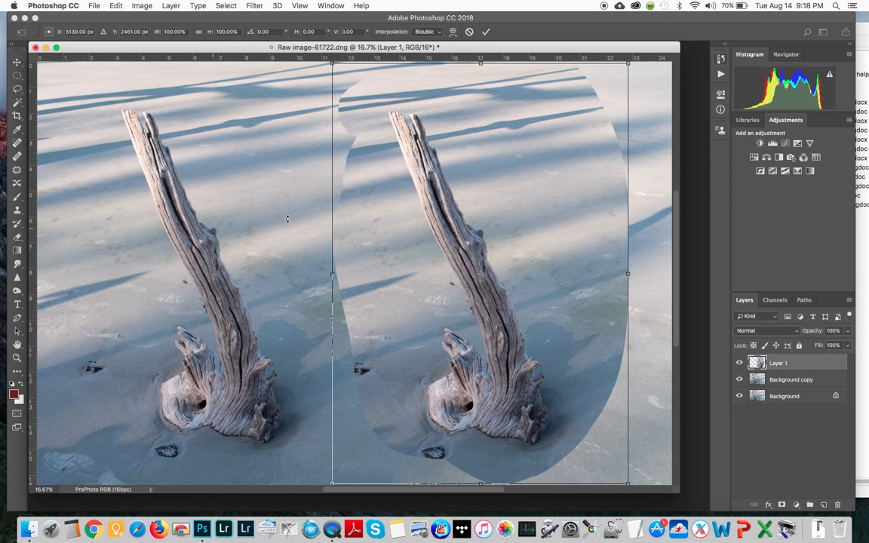
{"action": "left_click_drag", "start_coordinate": [480, 65], "coordinate": [472, 160]}
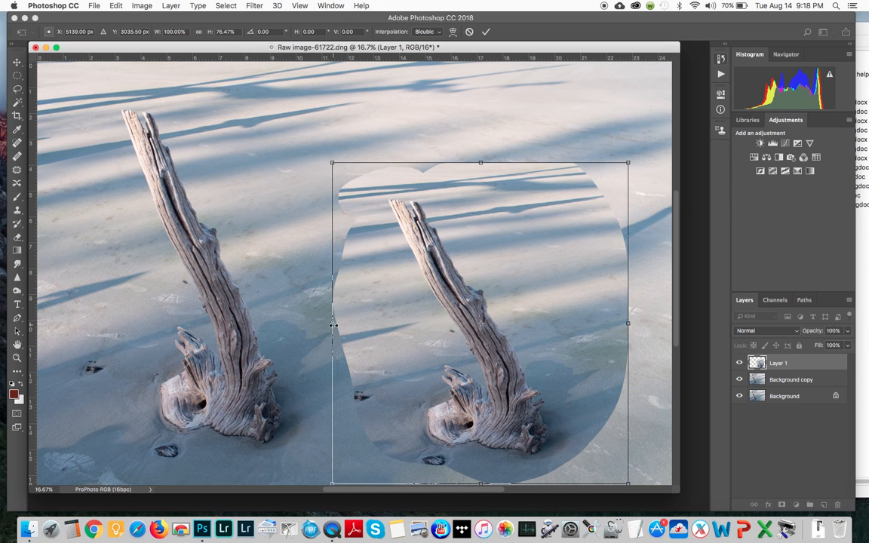
{"action": "left_click_drag", "start_coordinate": [346, 325], "coordinate": [399, 325]}
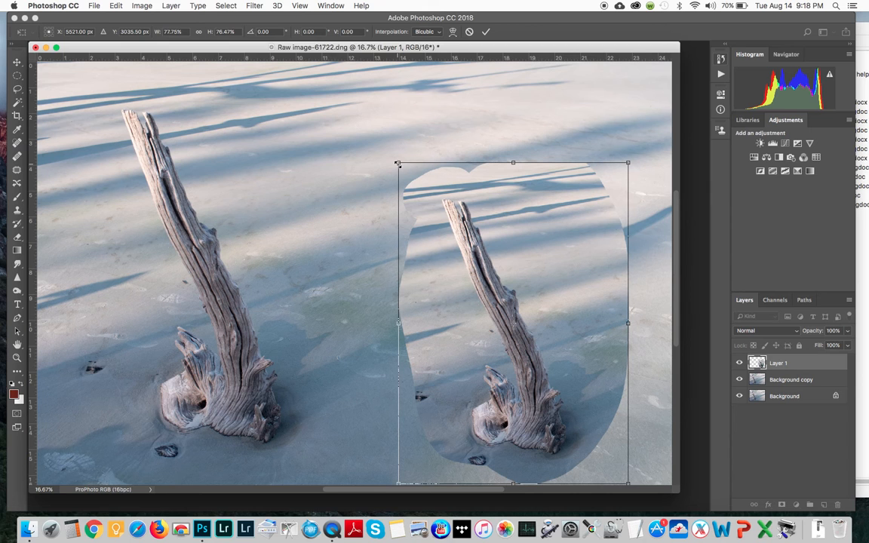
{"action": "left_click_drag", "start_coordinate": [398, 163], "coordinate": [447, 232]}
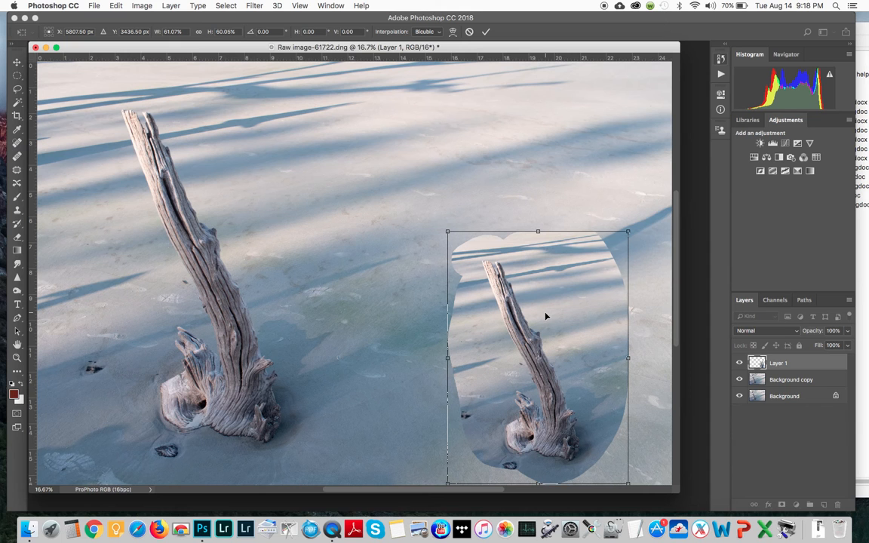
{"action": "left_click_drag", "start_coordinate": [547, 317], "coordinate": [528, 171]}
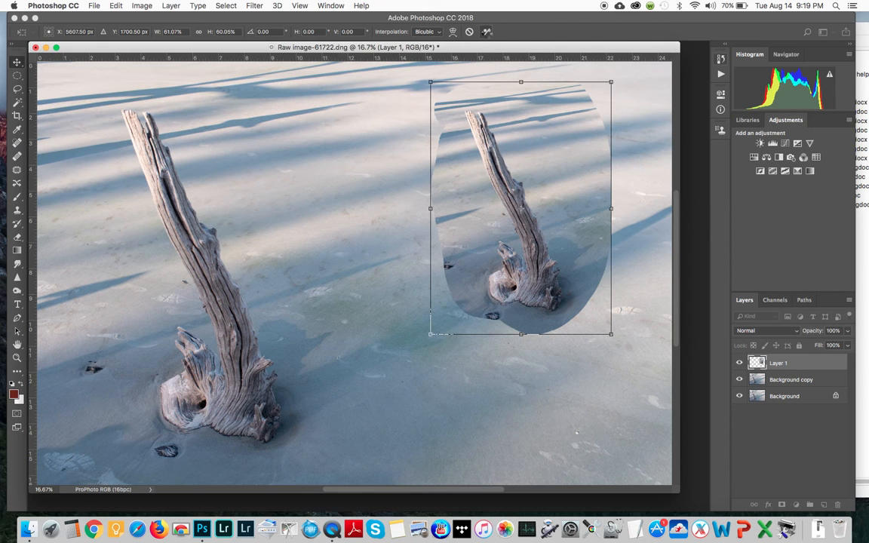
{"action": "left_click", "coordinate": [486, 34]}
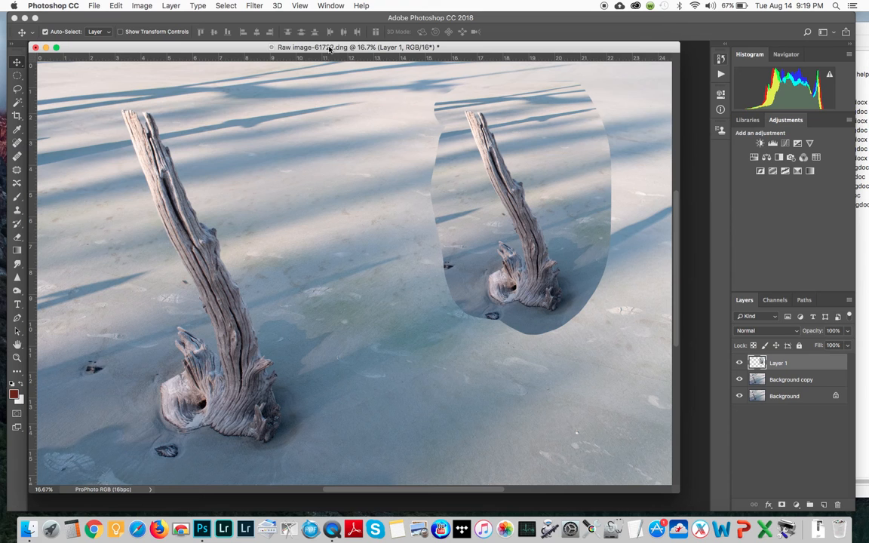
{"action": "left_click", "coordinate": [116, 6]}
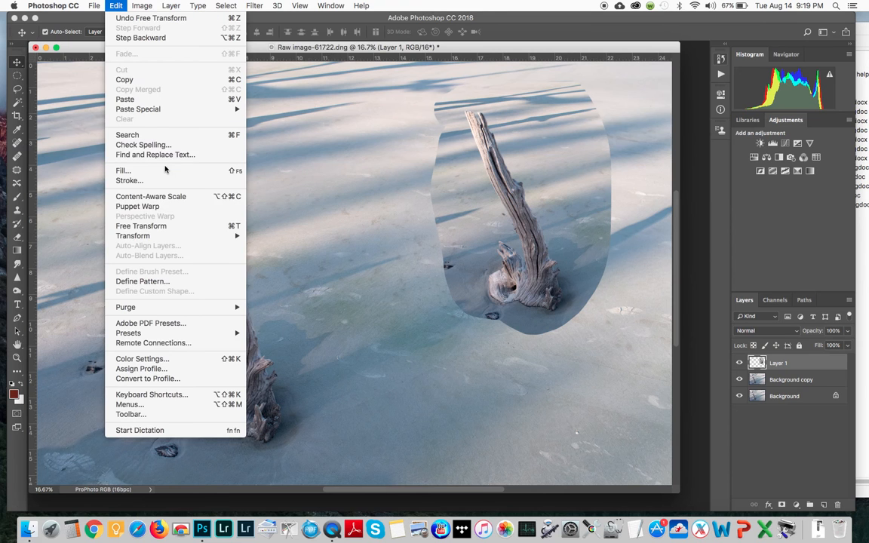
{"action": "mouse_move", "coordinate": [172, 236]}
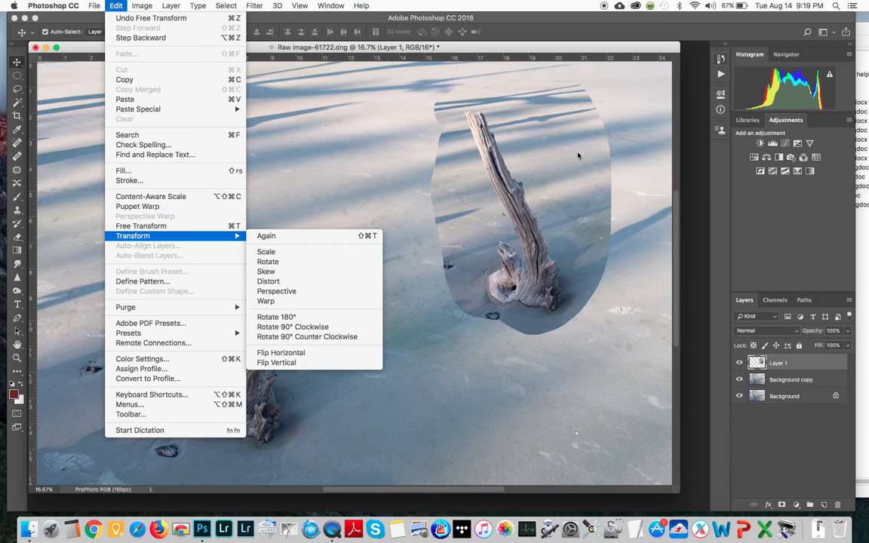
{"action": "left_click", "coordinate": [393, 118]}
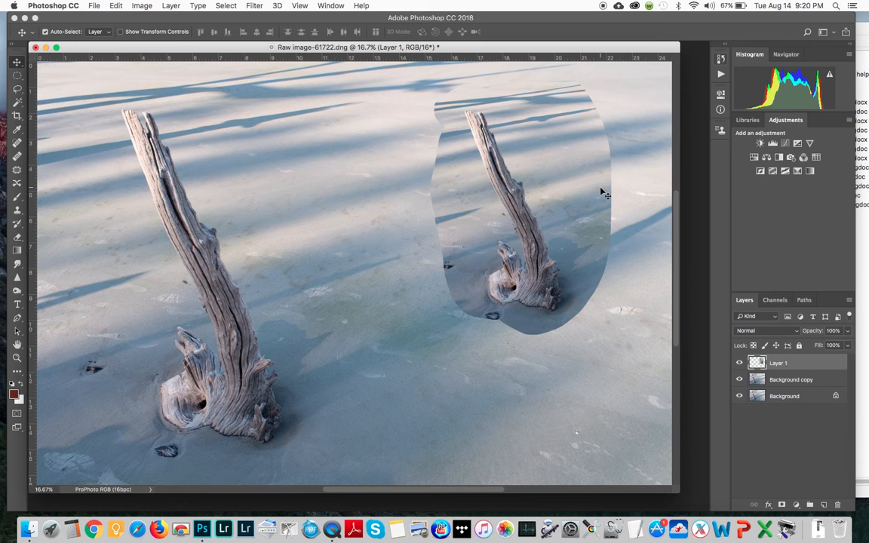
Nudge the smaller driftwood copy slightly left and down, and shift the document window slightly down and right
{"action": "mouse_move", "coordinate": [578, 160]}
{"action": "left_mouse_down"}
{"action": "mouse_move", "coordinate": [565, 166]}
{"action": "mouse_move", "coordinate": [574, 166]}
{"action": "left_mouse_up"}
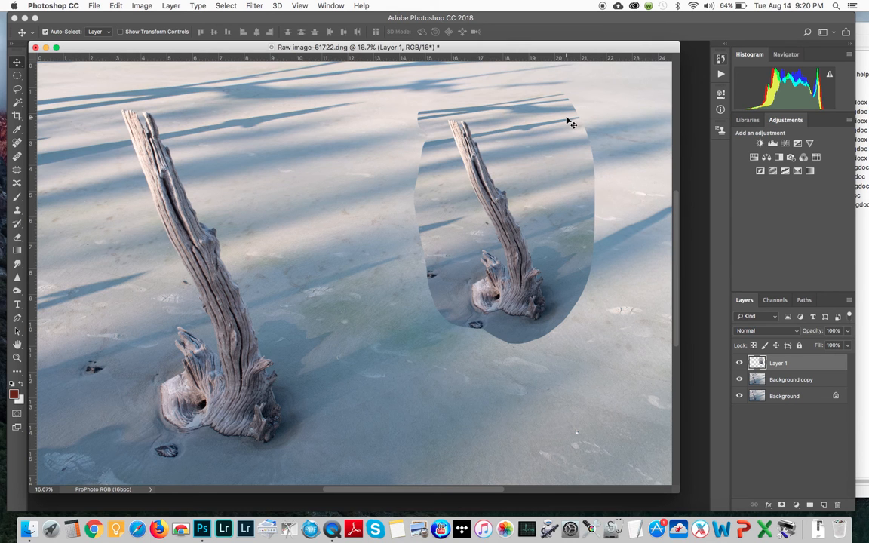
{"action": "left_click_drag", "start_coordinate": [514, 45], "coordinate": [525, 58]}
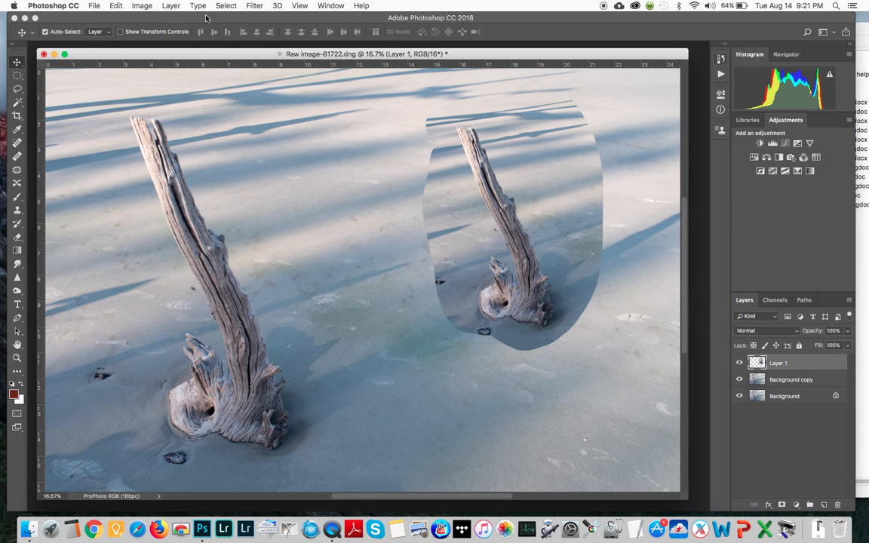
Add a Reveal All layer mask to Layer 1 and paint black along the driftwood copy's left patch edge with the 250 px brush
{"action": "left_click", "coordinate": [172, 6]}
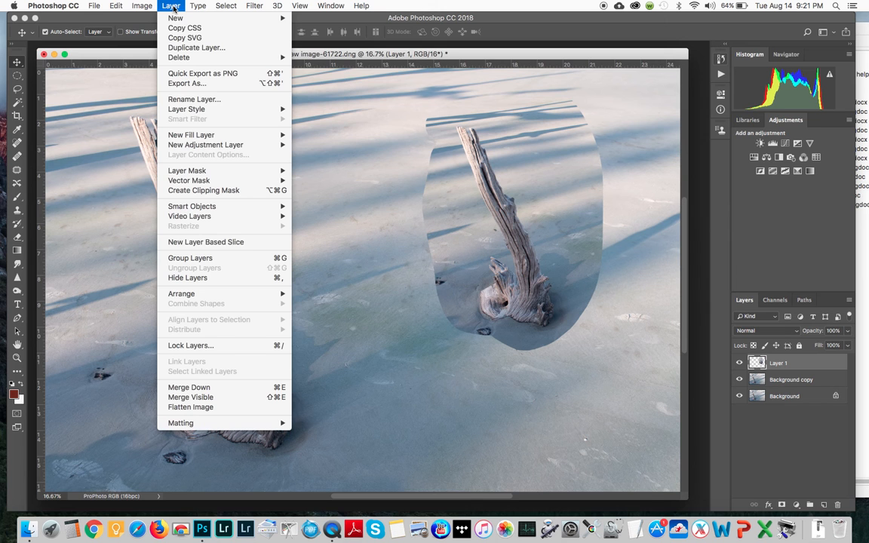
{"action": "mouse_move", "coordinate": [210, 170]}
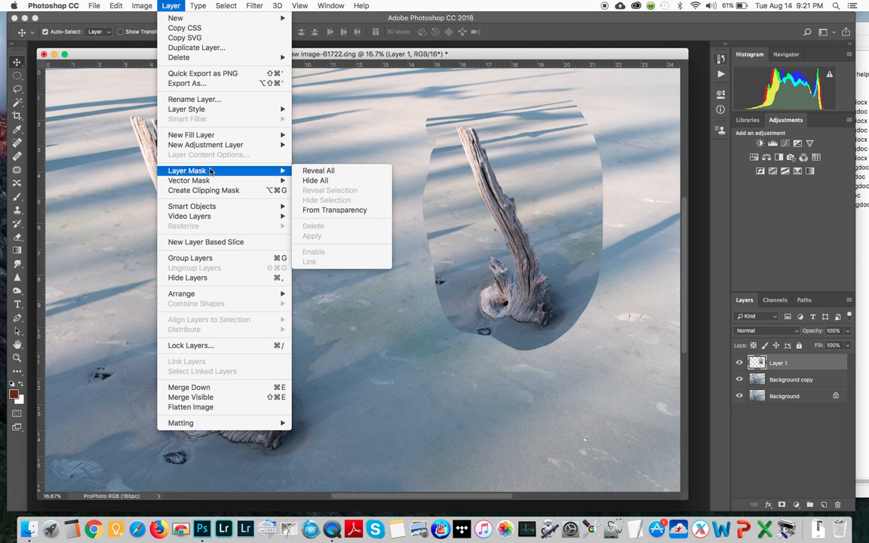
{"action": "left_click", "coordinate": [311, 174]}
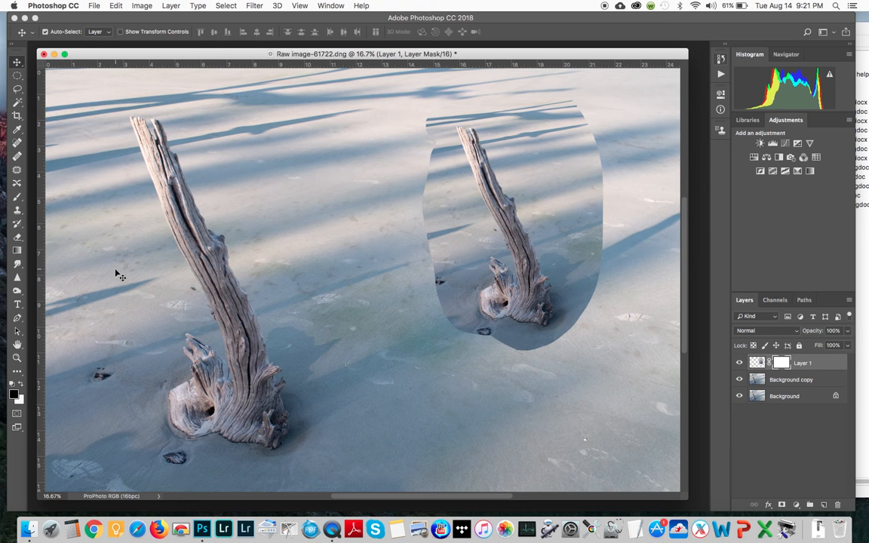
{"action": "left_click", "coordinate": [18, 197]}
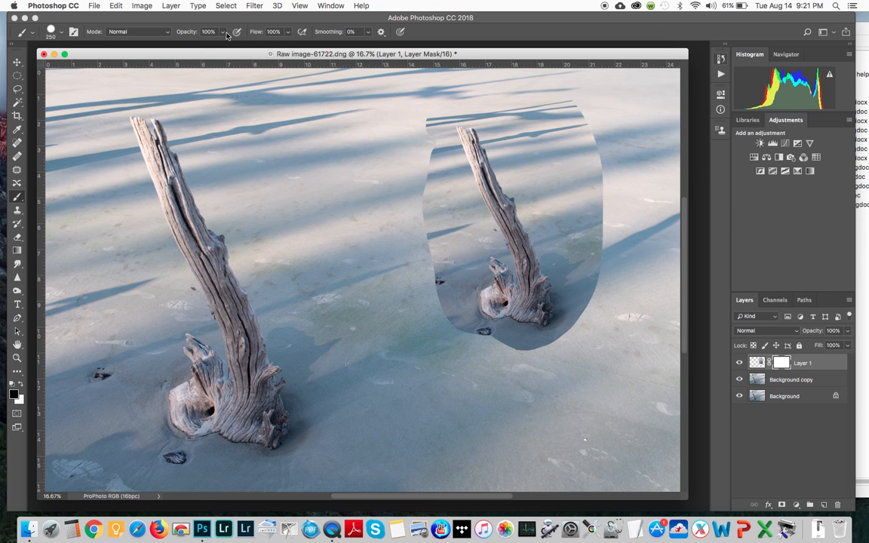
{"action": "left_click_drag", "start_coordinate": [426, 128], "coordinate": [419, 224]}
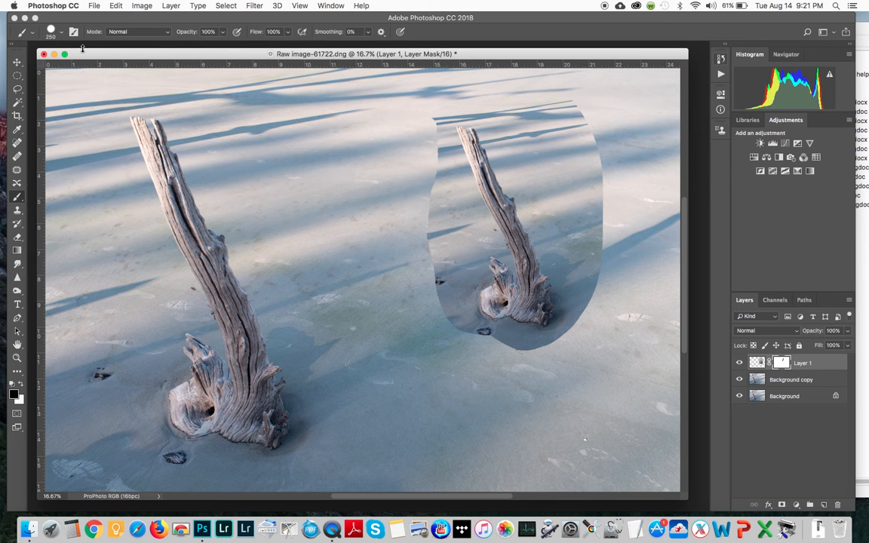
Mask out the sand patch around the driftwood copy with a softened 600 px brush, and undo the last stroke
{"action": "left_click", "coordinate": [61, 33]}
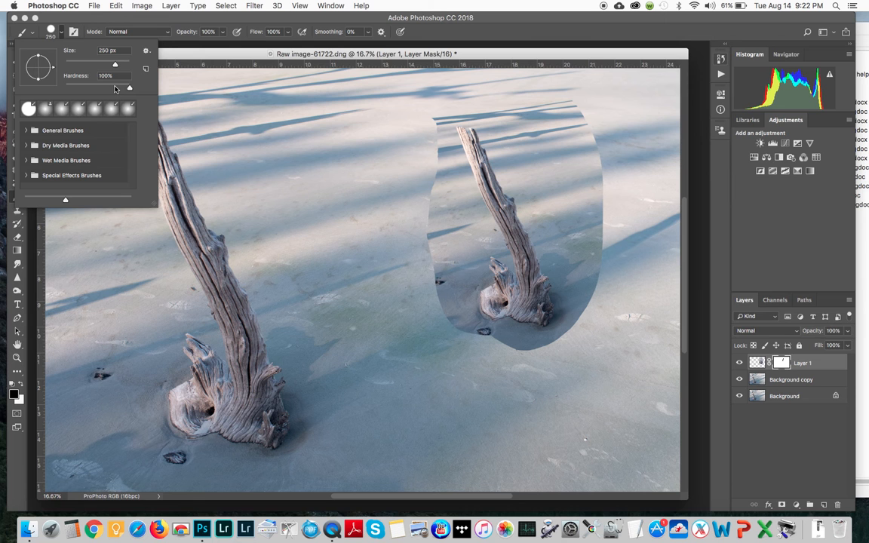
{"action": "left_click_drag", "start_coordinate": [129, 88], "coordinate": [68, 87]}
{"action": "left_click", "coordinate": [439, 52]}
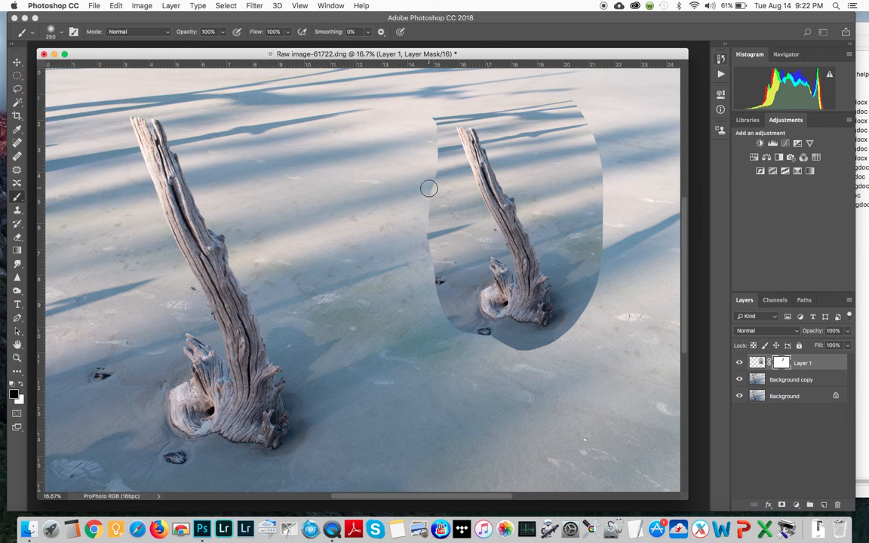
{"action": "key", "text": "bracketright"}
{"action": "key", "text": "bracketright"}
{"action": "key", "text": "bracketright"}
{"action": "key", "text": "bracketright"}
{"action": "key", "text": "bracketright"}
{"action": "key", "text": "bracketright"}
{"action": "mouse_move", "coordinate": [426, 197]}
{"action": "left_mouse_down"}
{"action": "mouse_move", "coordinate": [434, 252]}
{"action": "mouse_move", "coordinate": [446, 181]}
{"action": "mouse_move", "coordinate": [430, 209]}
{"action": "mouse_move", "coordinate": [462, 342]}
{"action": "mouse_move", "coordinate": [487, 377]}
{"action": "mouse_move", "coordinate": [504, 355]}
{"action": "mouse_move", "coordinate": [562, 349]}
{"action": "mouse_move", "coordinate": [597, 233]}
{"action": "mouse_move", "coordinate": [600, 158]}
{"action": "mouse_move", "coordinate": [554, 88]}
{"action": "mouse_move", "coordinate": [463, 79]}
{"action": "mouse_move", "coordinate": [422, 107]}
{"action": "mouse_move", "coordinate": [420, 170]}
{"action": "mouse_move", "coordinate": [428, 78]}
{"action": "mouse_move", "coordinate": [510, 101]}
{"action": "mouse_move", "coordinate": [561, 153]}
{"action": "mouse_move", "coordinate": [602, 248]}
{"action": "mouse_move", "coordinate": [577, 226]}
{"action": "left_mouse_up"}
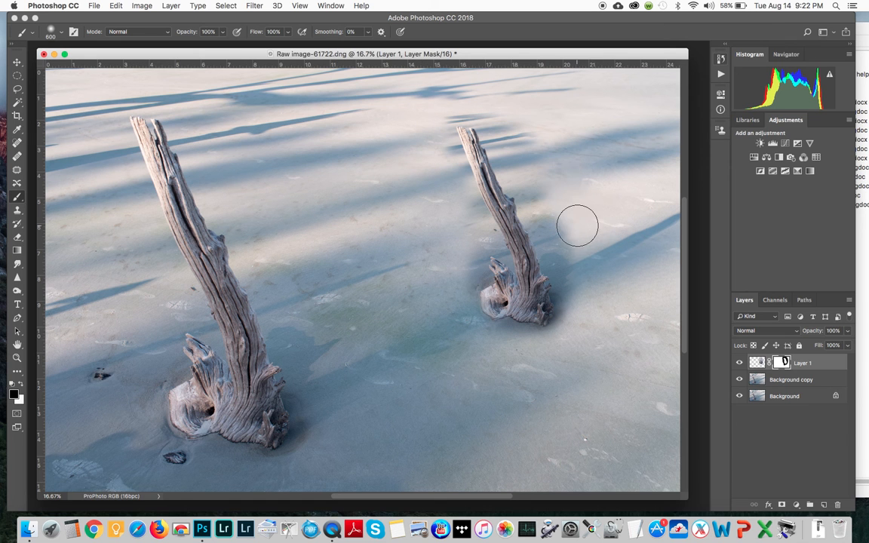
{"action": "key", "text": "super+z"}
Add a Curves adjustment layer above Layer 1 and brighten the midtones from input 105 to output 151
{"action": "left_click", "coordinate": [756, 362]}
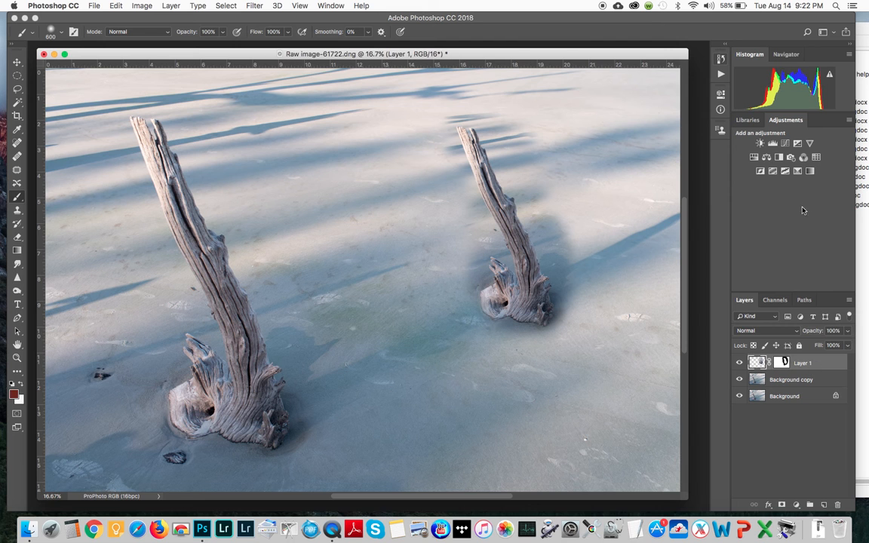
{"action": "left_click", "coordinate": [787, 144]}
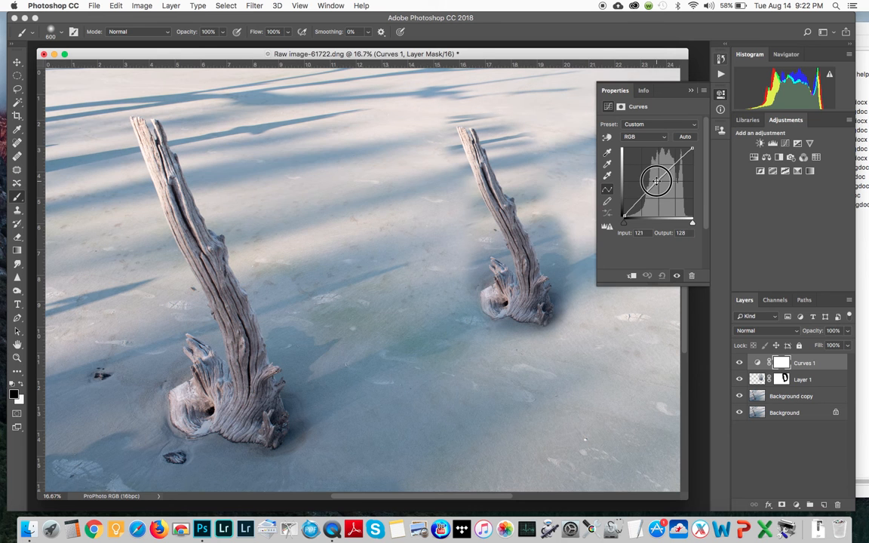
{"action": "left_click_drag", "start_coordinate": [653, 188], "coordinate": [652, 175]}
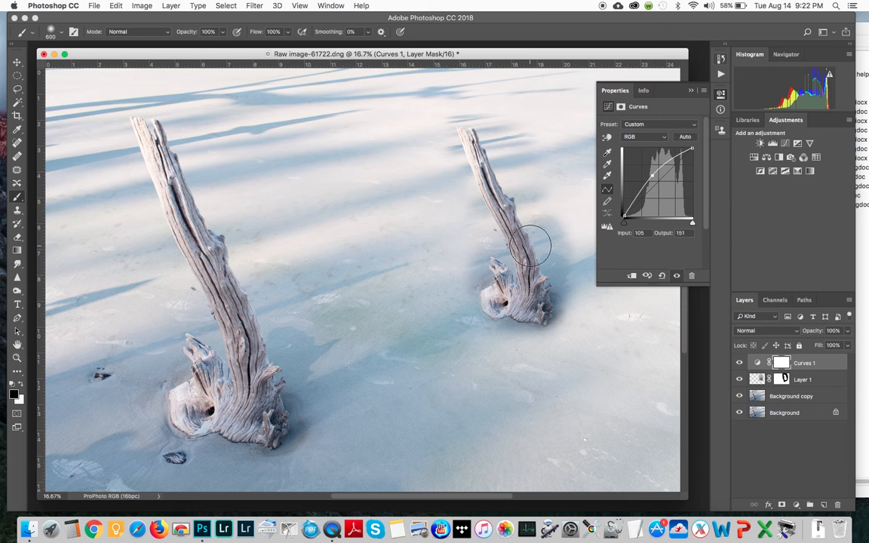
{"action": "left_click", "coordinate": [691, 92]}
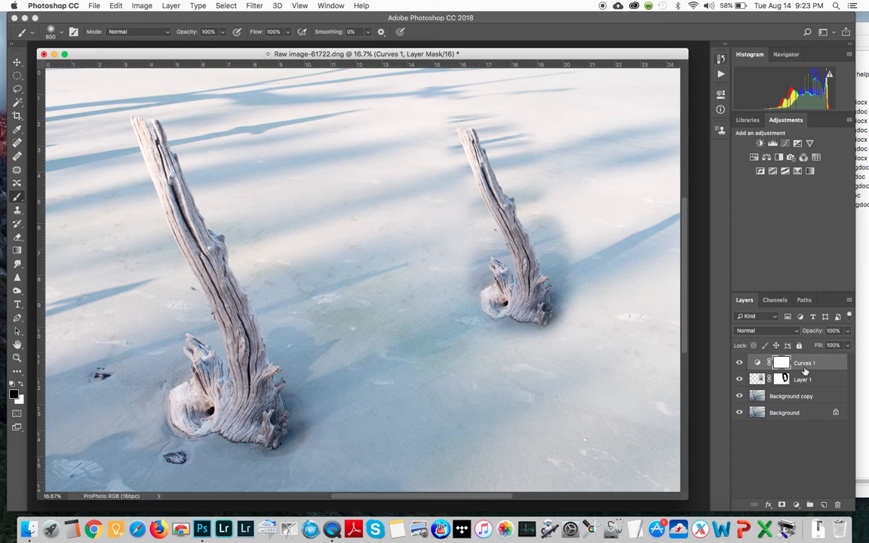
Clip the Curves adjustment to Layer 1 and slightly readjust its midtone curve point
{"action": "left_click_drag", "start_coordinate": [803, 369], "coordinate": [804, 364]}
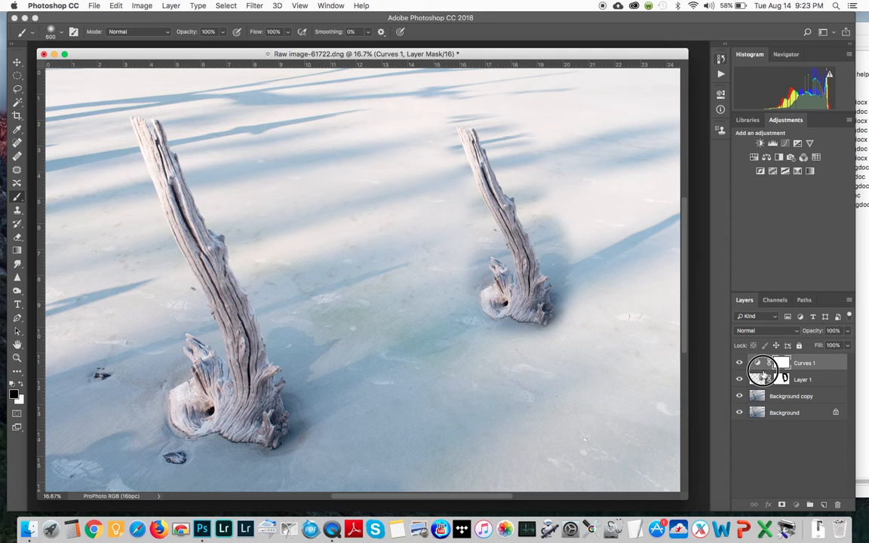
{"action": "left_click", "coordinate": [763, 367], "text": "alt"}
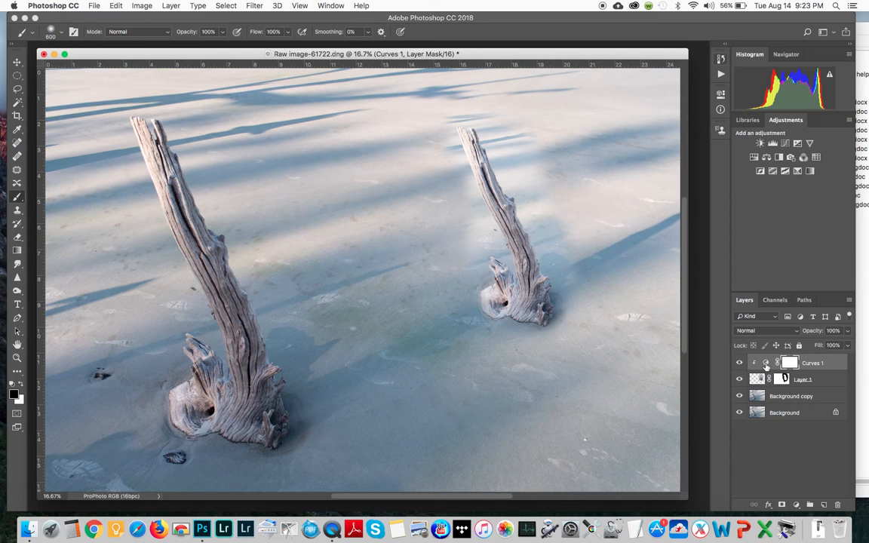
{"action": "double_click", "coordinate": [765, 365]}
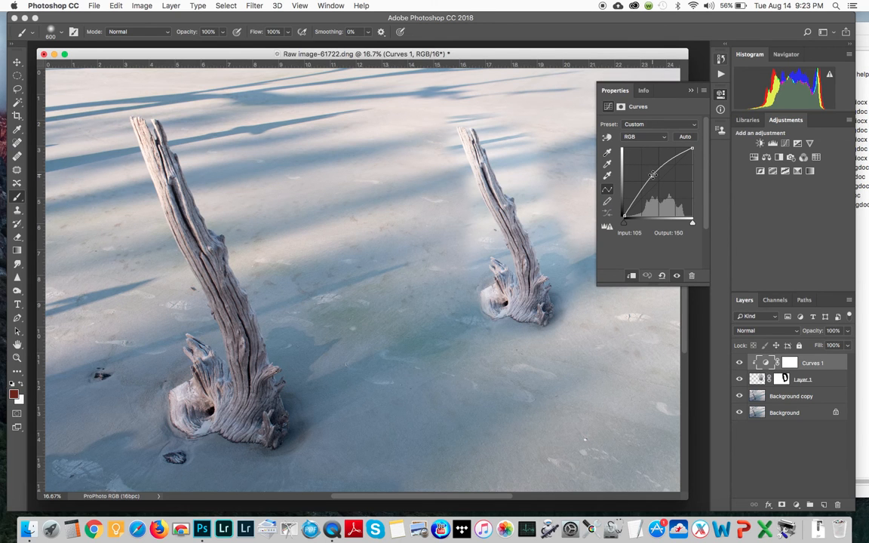
{"action": "mouse_move", "coordinate": [653, 175]}
{"action": "left_mouse_down"}
{"action": "mouse_move", "coordinate": [659, 196]}
{"action": "mouse_move", "coordinate": [656, 172]}
{"action": "left_mouse_up"}
{"action": "left_click", "coordinate": [691, 91]}
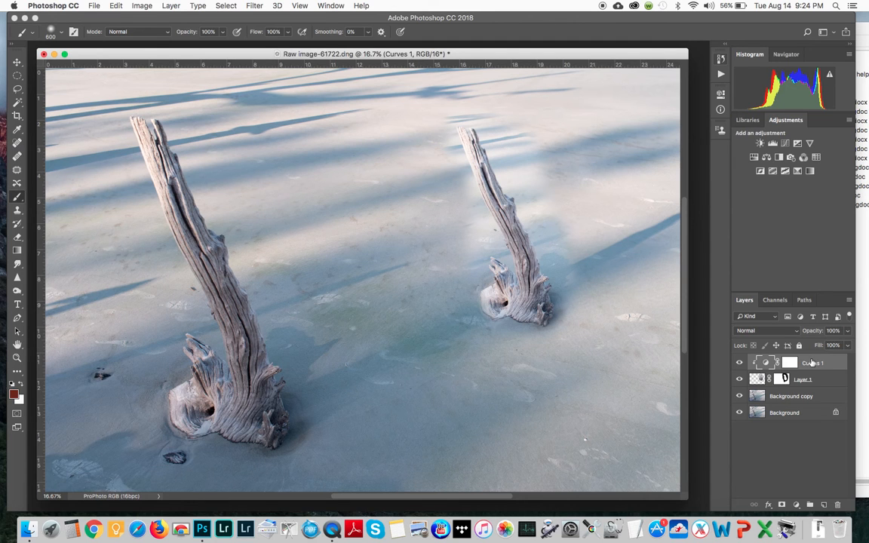
{"action": "left_click", "coordinate": [754, 159]}
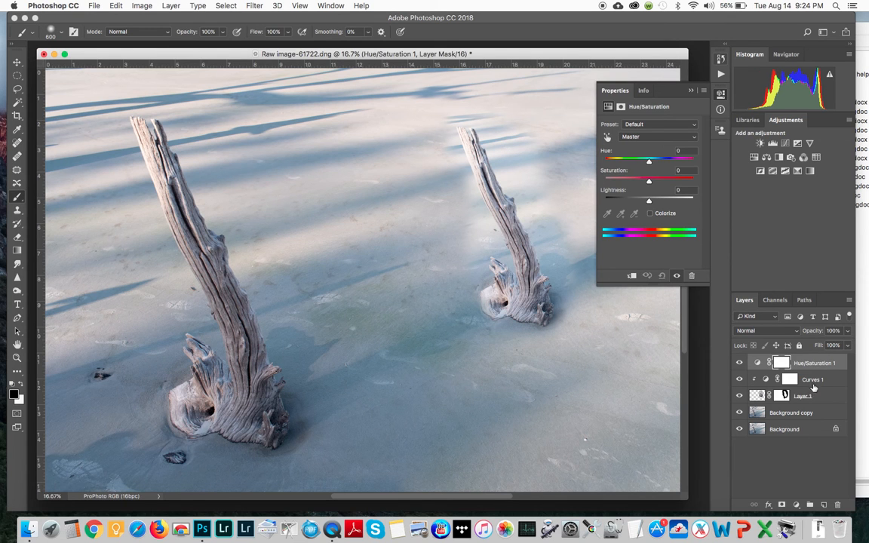
{"action": "left_click", "coordinate": [720, 59]}
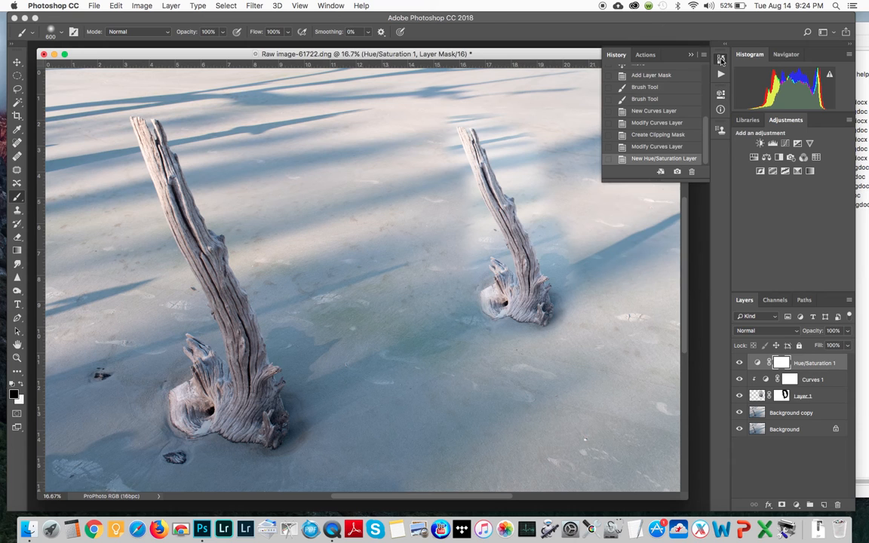
{"action": "left_click", "coordinate": [659, 147]}
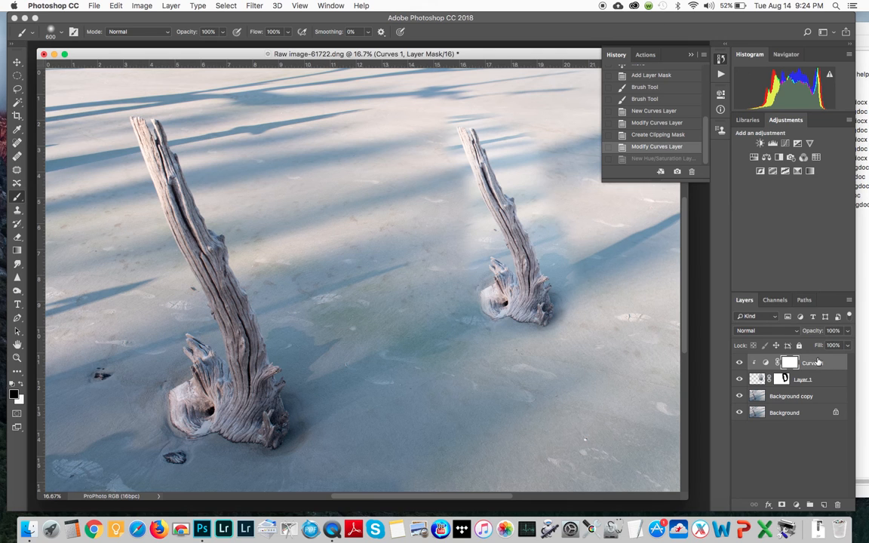
{"action": "left_click", "coordinate": [753, 157]}
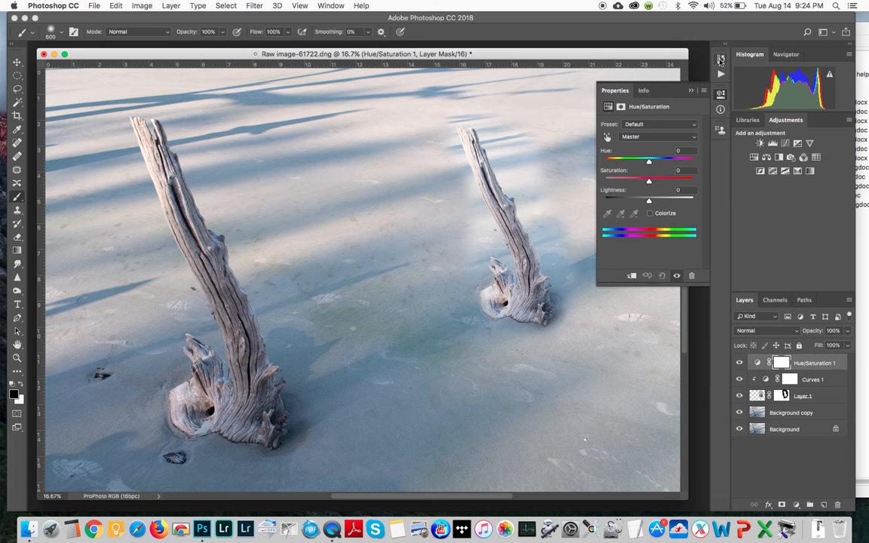
{"action": "left_click", "coordinate": [720, 59]}
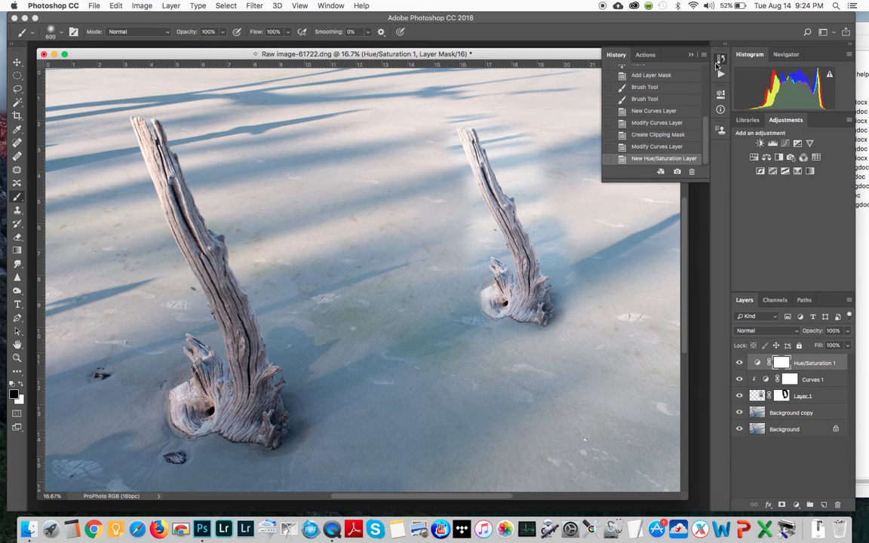
{"action": "left_click", "coordinate": [666, 149]}
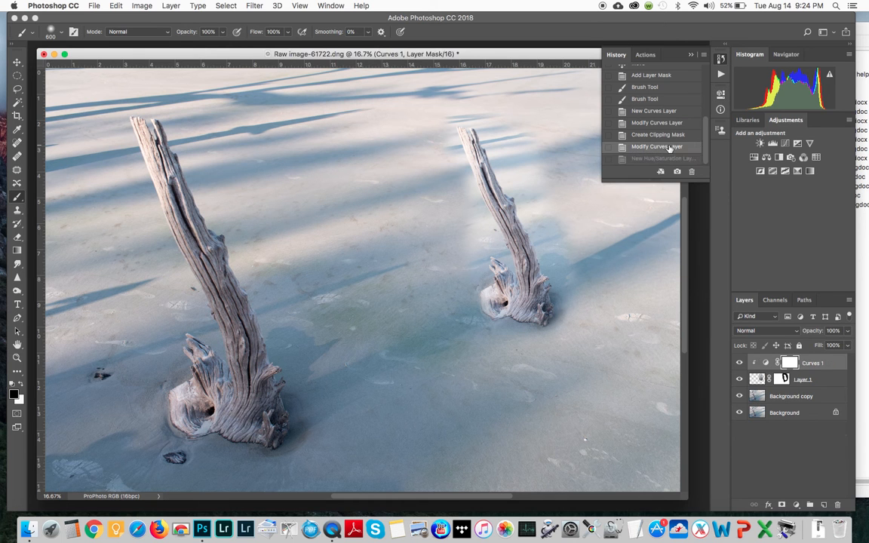
Add a Hue/Saturation adjustment above Background copy with Saturation +92, and move it to the top of the layer stack
{"action": "left_click", "coordinate": [797, 398]}
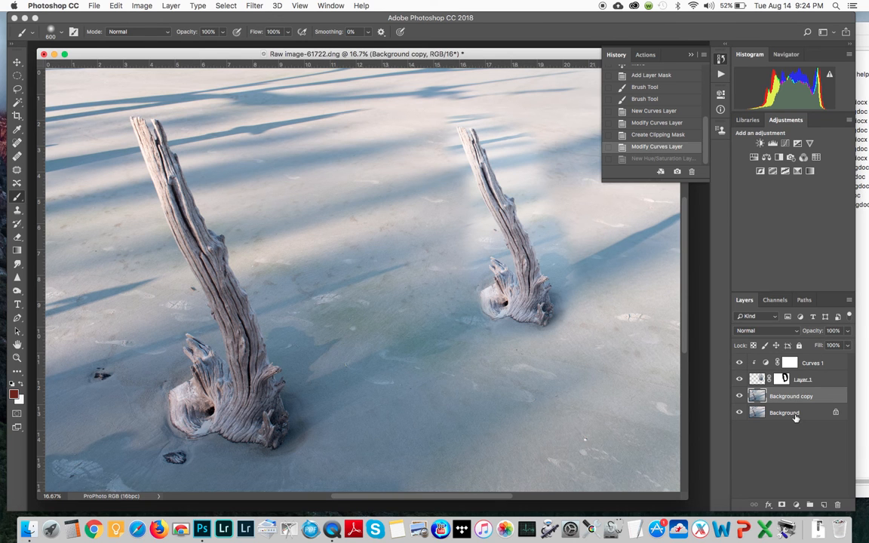
{"action": "left_click", "coordinate": [754, 157]}
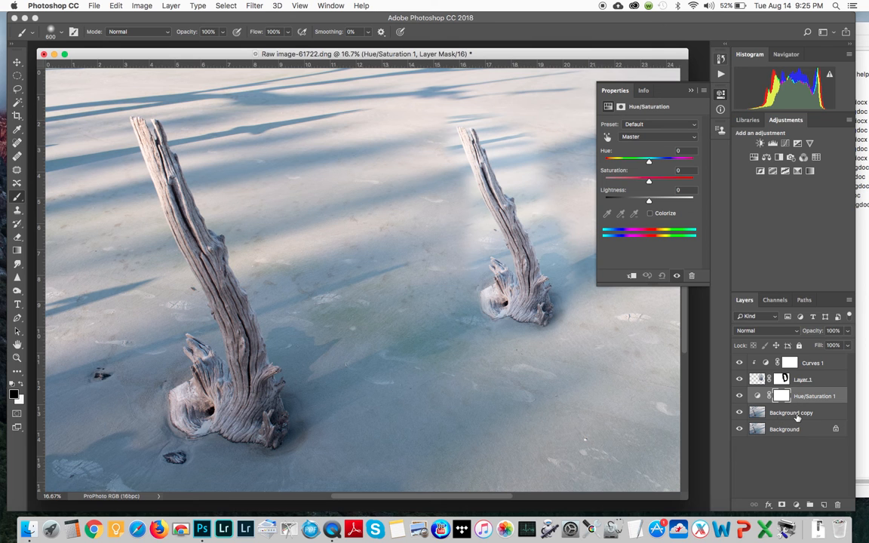
{"action": "left_click_drag", "start_coordinate": [648, 183], "coordinate": [689, 185]}
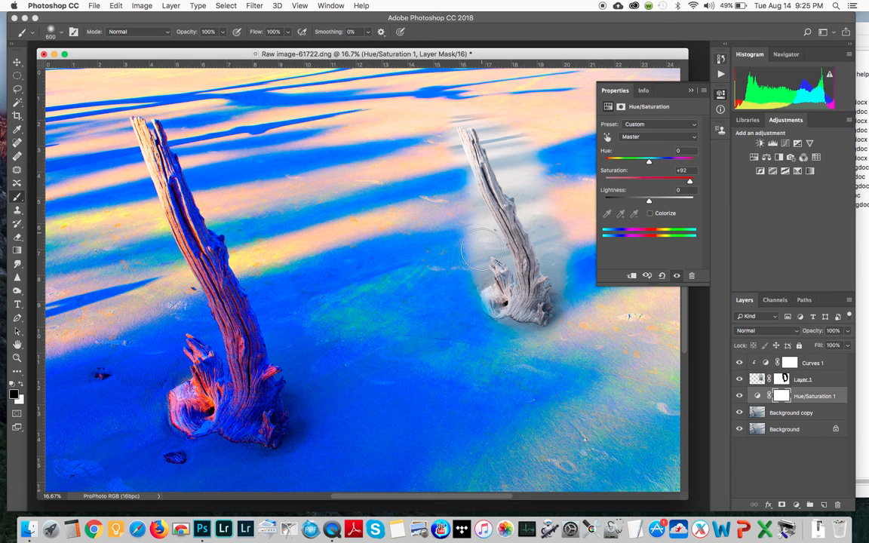
{"action": "left_click", "coordinate": [808, 397]}
{"action": "left_click_drag", "start_coordinate": [807, 396], "coordinate": [808, 362]}
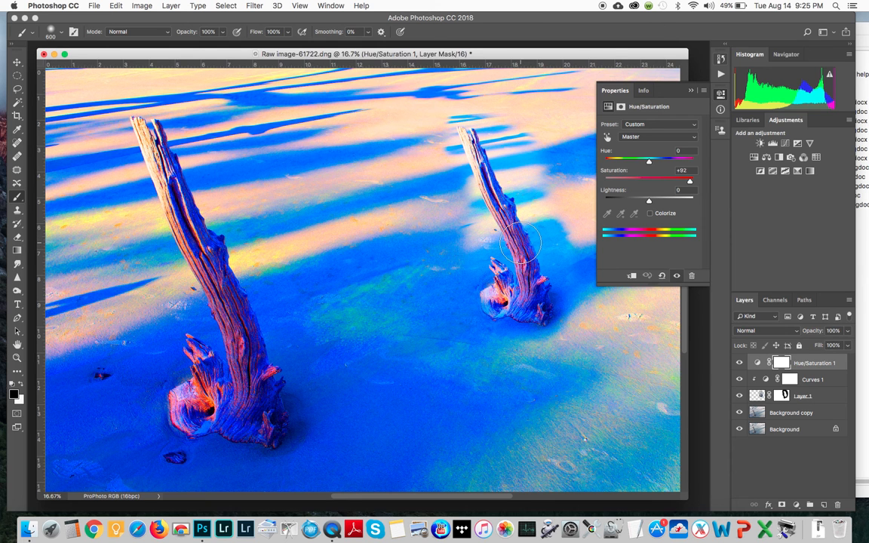
Add a Black & White adjustment layer directly above Layer 1, clipped to it, with the default settings
{"action": "left_click", "coordinate": [805, 401]}
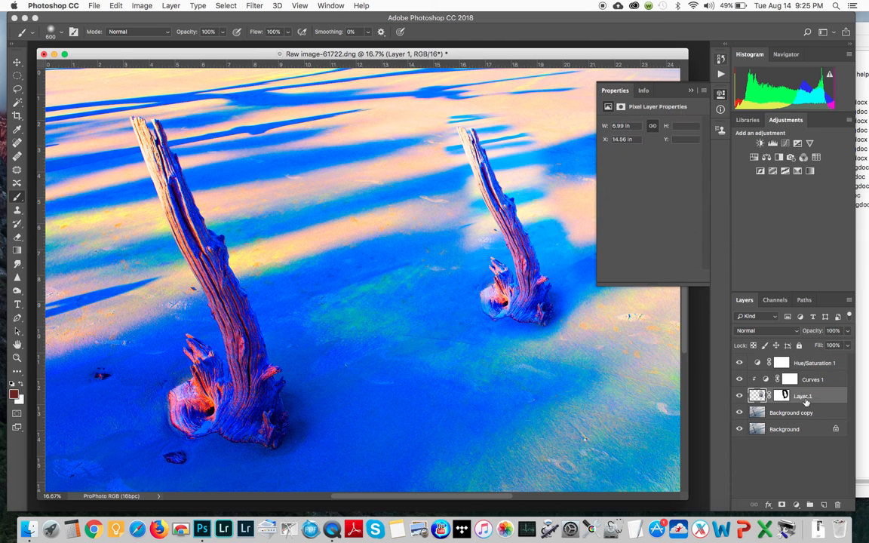
{"action": "left_click", "coordinate": [755, 381], "text": "alt"}
{"action": "left_click", "coordinate": [789, 157]}
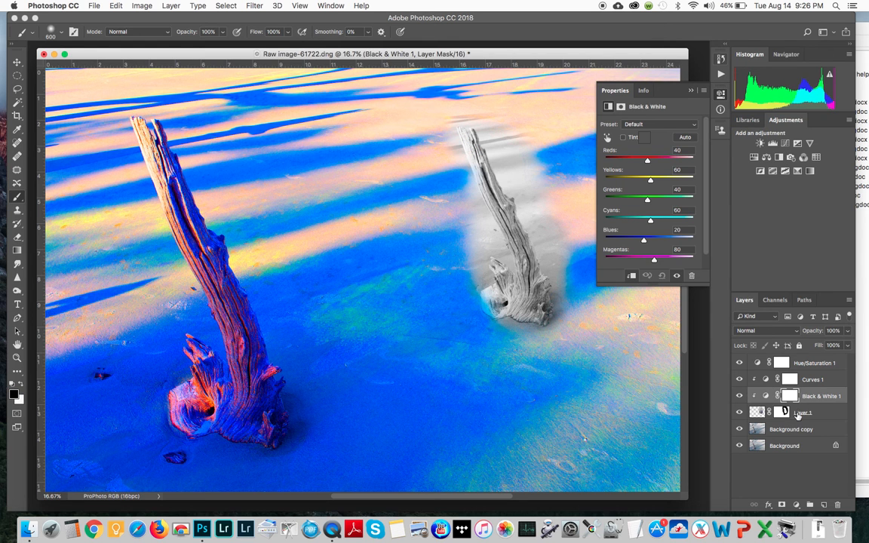
{"action": "left_click", "coordinate": [755, 386], "text": "alt"}
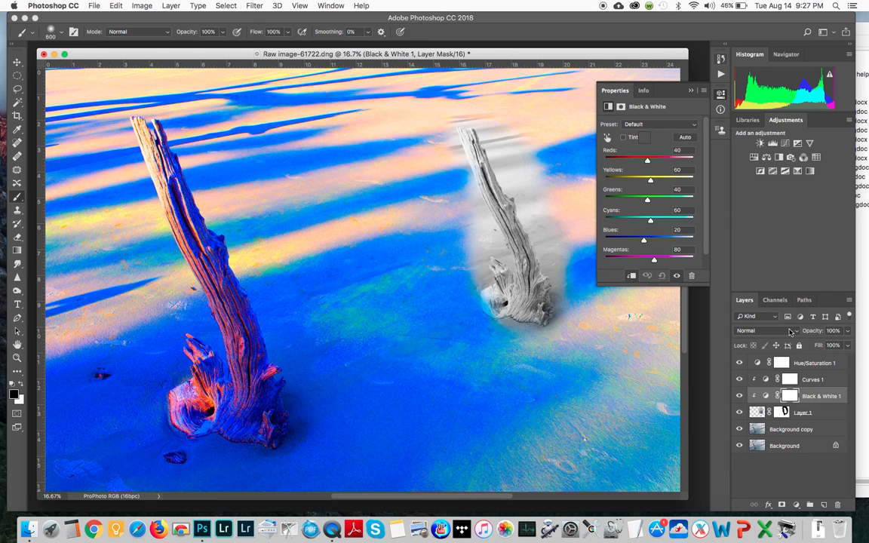
Paint black on the Hue/Saturation layer's mask over the sand between and below the two driftwood stumps
{"action": "left_click", "coordinate": [814, 365]}
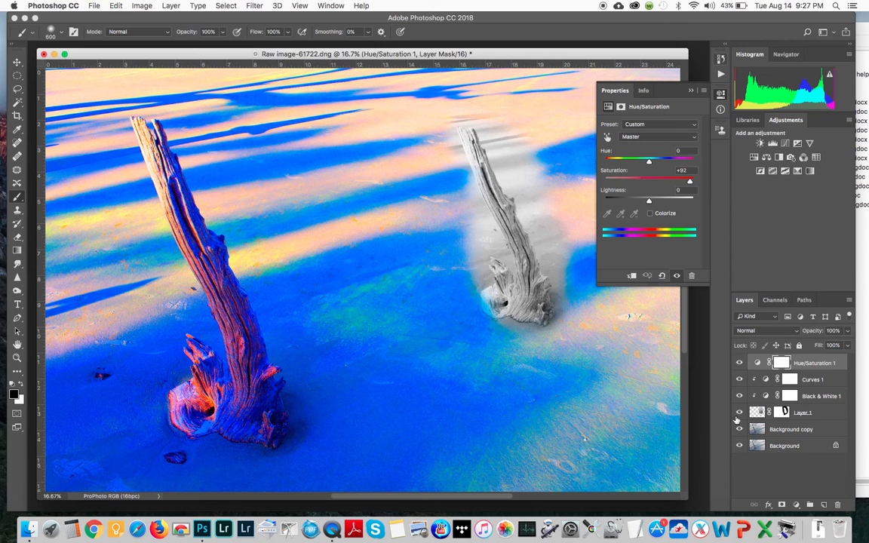
{"action": "left_click", "coordinate": [780, 364]}
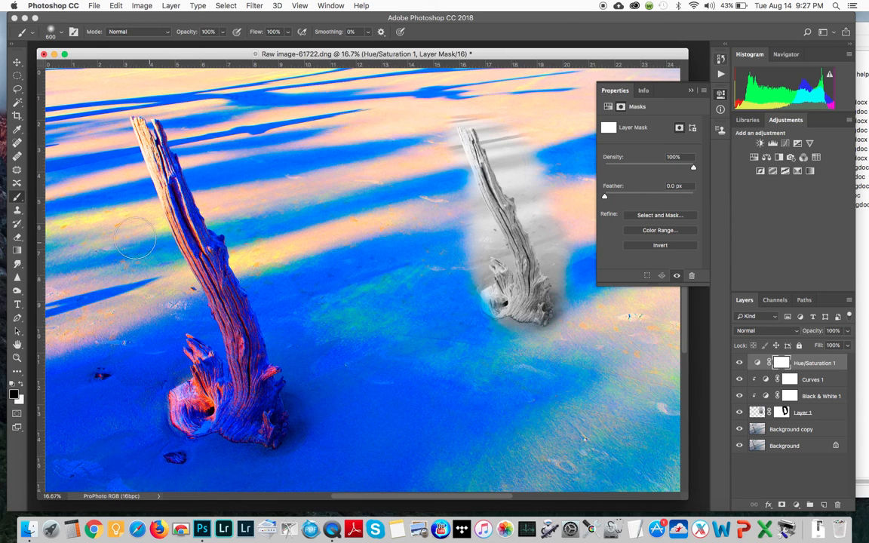
{"action": "mouse_move", "coordinate": [334, 296]}
{"action": "left_mouse_down"}
{"action": "mouse_move", "coordinate": [349, 346]}
{"action": "mouse_move", "coordinate": [399, 343]}
{"action": "left_mouse_up"}
{"action": "mouse_move", "coordinate": [314, 414]}
{"action": "left_mouse_down"}
{"action": "mouse_move", "coordinate": [498, 341]}
{"action": "mouse_move", "coordinate": [391, 351]}
{"action": "mouse_move", "coordinate": [393, 390]}
{"action": "mouse_move", "coordinate": [305, 475]}
{"action": "mouse_move", "coordinate": [350, 387]}
{"action": "mouse_move", "coordinate": [479, 313]}
{"action": "mouse_move", "coordinate": [544, 388]}
{"action": "left_mouse_up"}
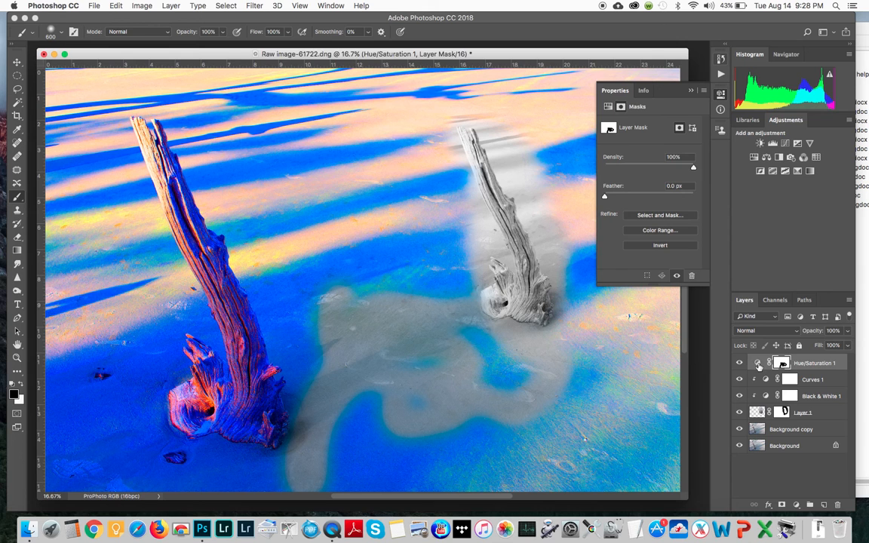
Set the Hue/Saturation adjustment's Saturation to +100
{"action": "left_click", "coordinate": [757, 364]}
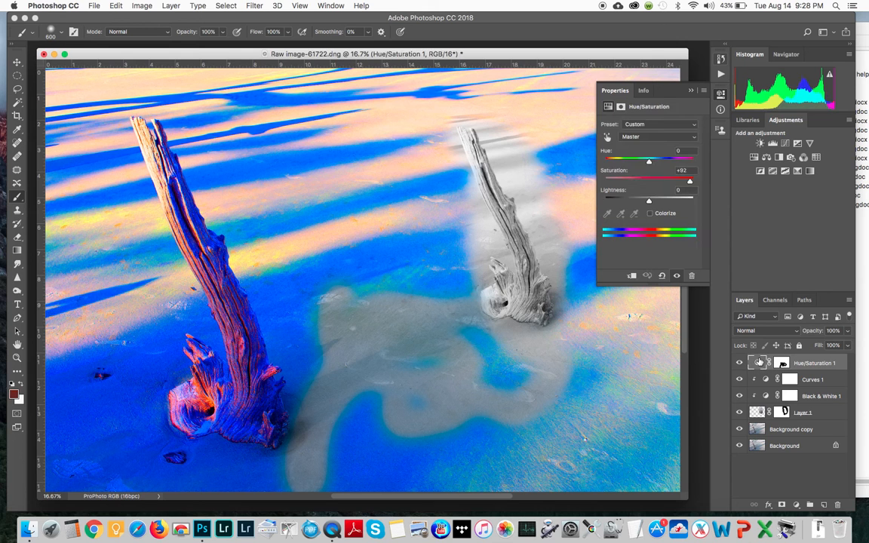
{"action": "left_click_drag", "start_coordinate": [688, 181], "coordinate": [676, 181]}
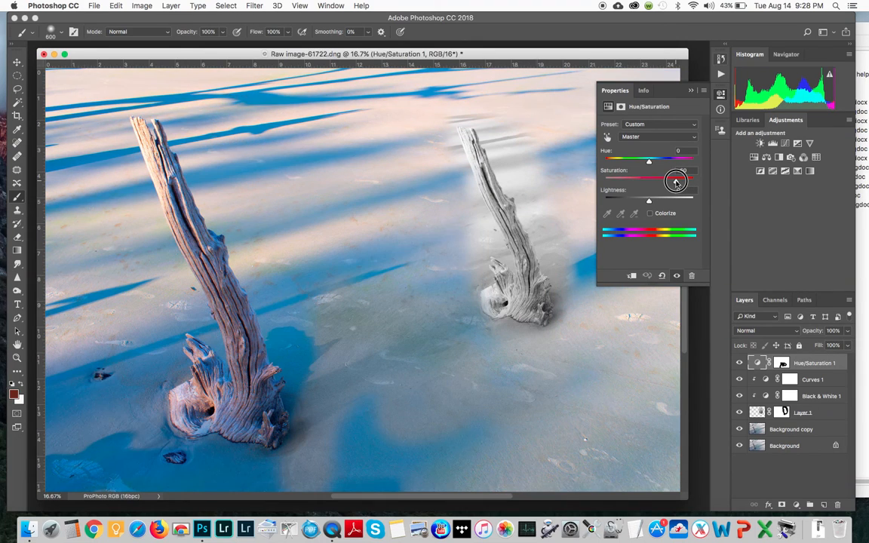
{"action": "left_click_drag", "start_coordinate": [675, 181], "coordinate": [693, 181]}
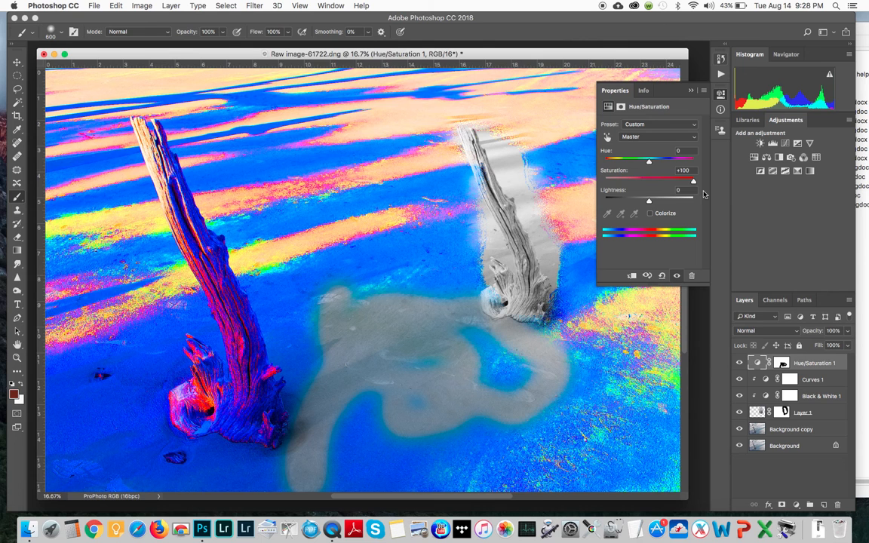
Set the Hue/Saturation adjustment's Saturation to +79 and its layer opacity to 20%
{"action": "left_click_drag", "start_coordinate": [693, 181], "coordinate": [684, 184]}
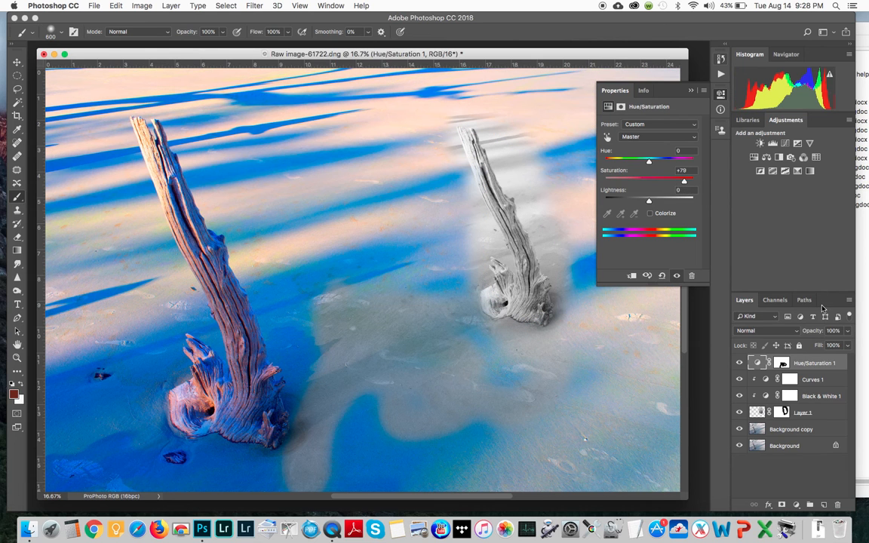
{"action": "left_click", "coordinate": [846, 345]}
{"action": "left_click_drag", "start_coordinate": [847, 345], "coordinate": [809, 345]}
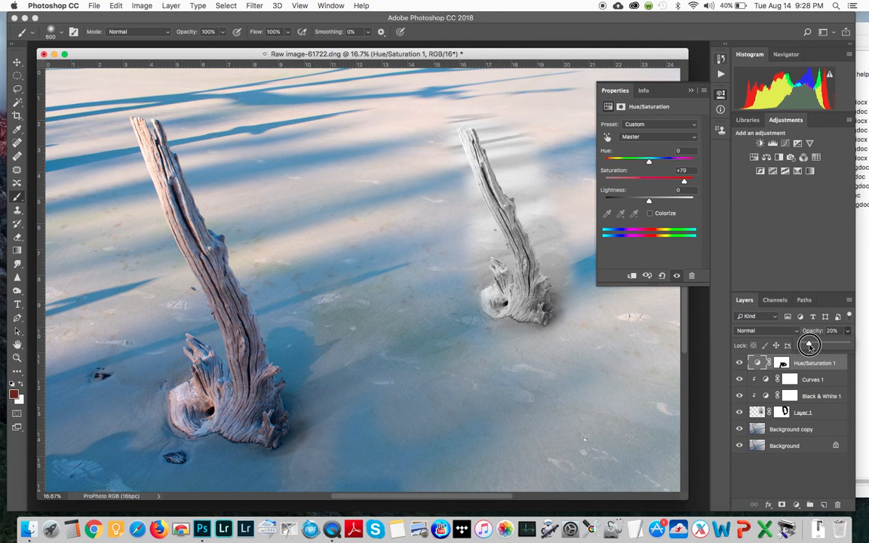
{"action": "left_click_drag", "start_coordinate": [809, 345], "coordinate": [809, 345]}
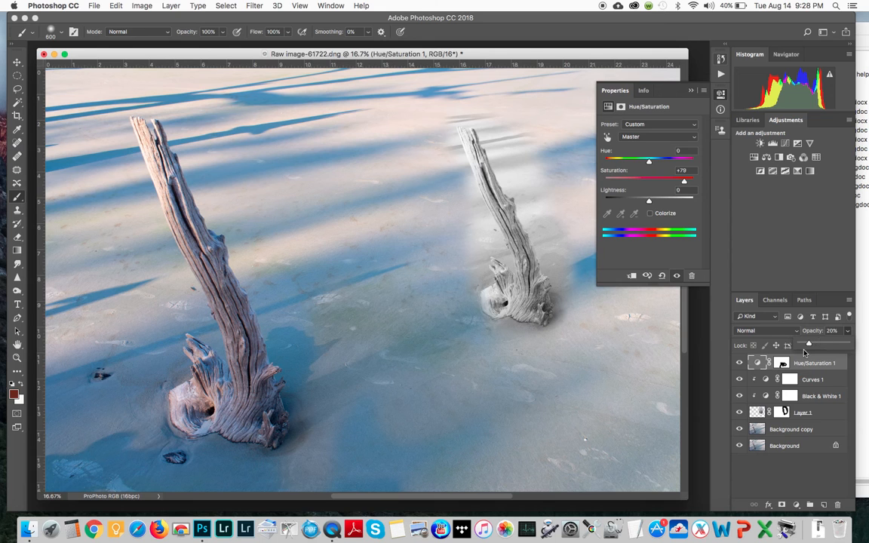
Restore the Hue/Saturation 1 layer's opacity to 100%
{"action": "left_click", "coordinate": [664, 138]}
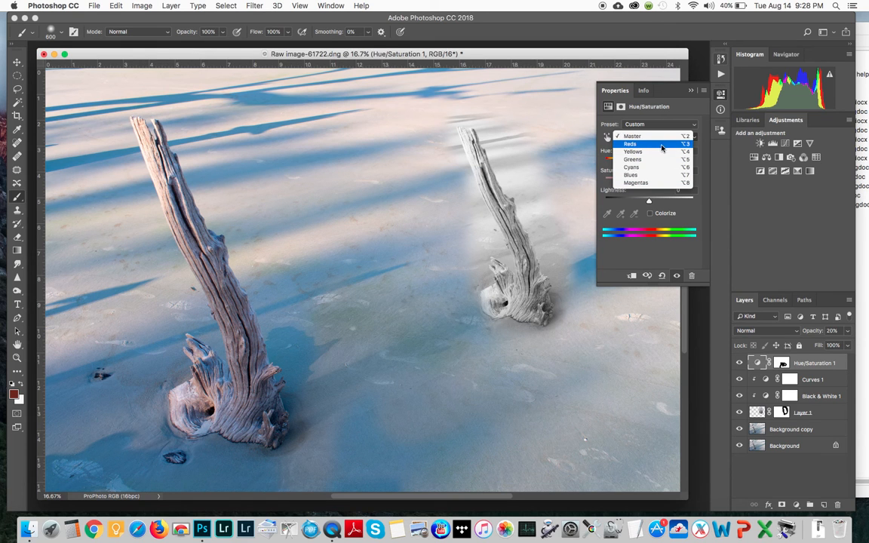
{"action": "left_click", "coordinate": [803, 362]}
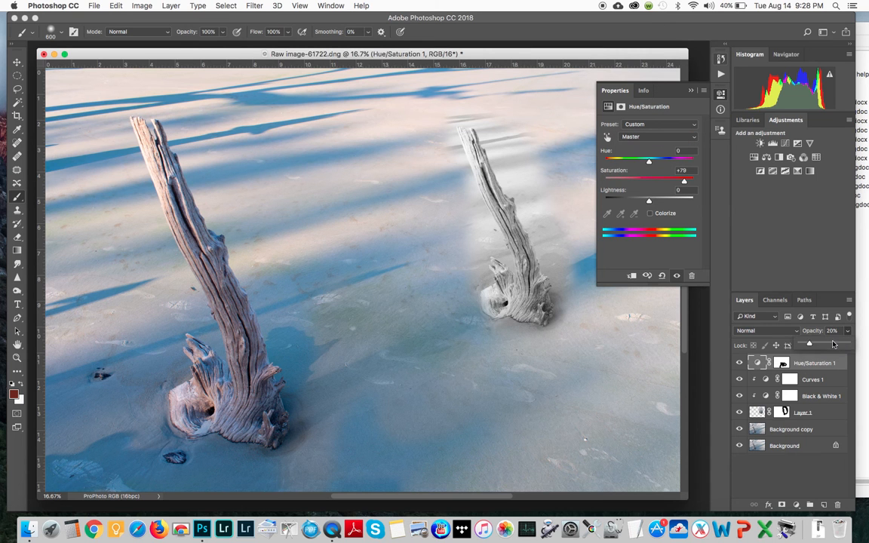
{"action": "mouse_move", "coordinate": [847, 337]}
{"action": "left_mouse_down"}
{"action": "mouse_move", "coordinate": [839, 344]}
{"action": "mouse_move", "coordinate": [848, 344]}
{"action": "left_mouse_up"}
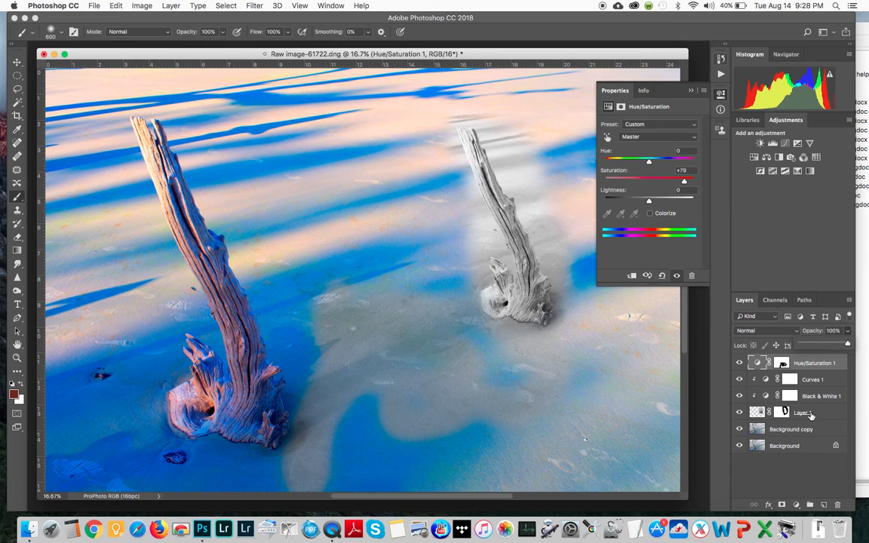
Lower the opacity of Layer 1, the smaller driftwood copy, to 46%
{"action": "left_click", "coordinate": [809, 414]}
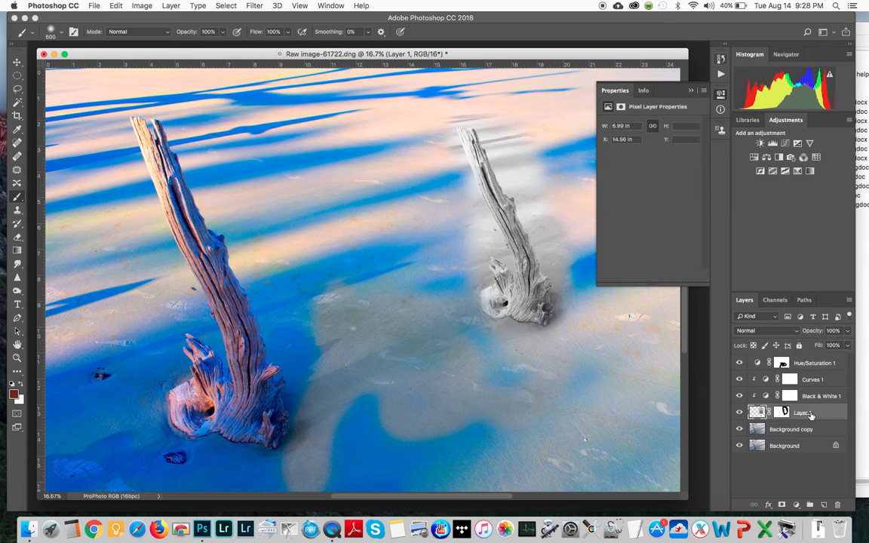
{"action": "left_click", "coordinate": [847, 345]}
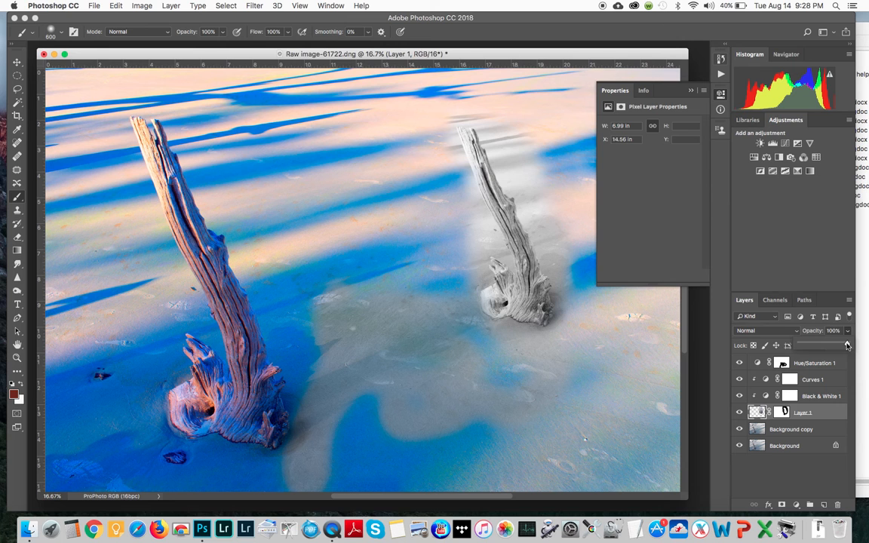
{"action": "left_click_drag", "start_coordinate": [846, 345], "coordinate": [822, 344]}
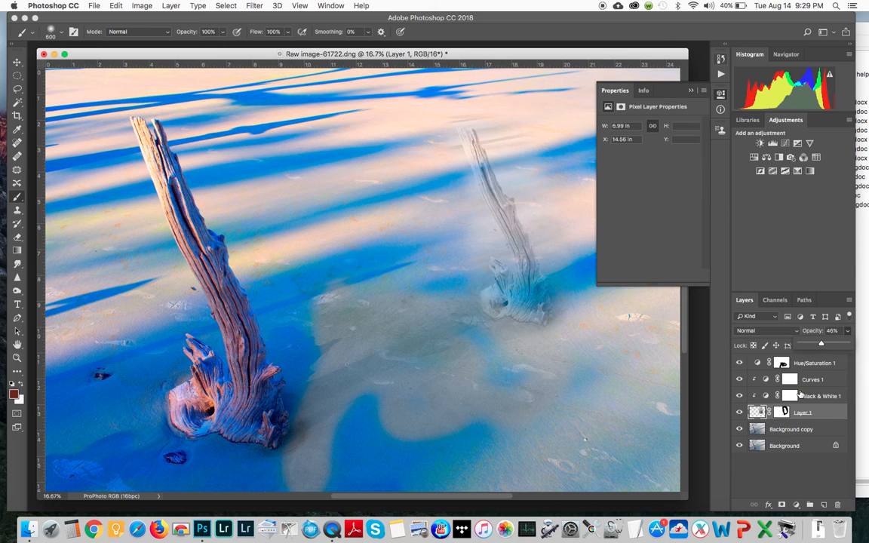
Lock the Background copy layer completely
{"action": "left_click", "coordinate": [794, 431]}
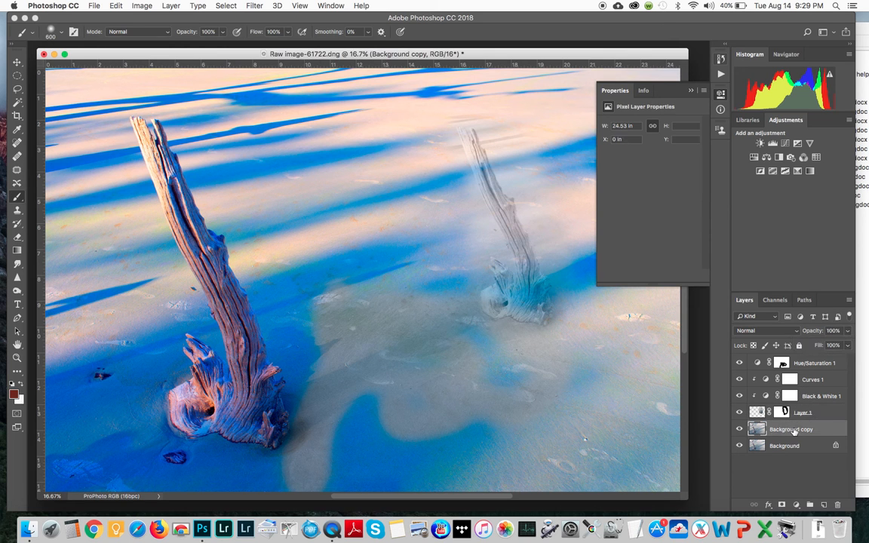
{"action": "left_click", "coordinate": [799, 346]}
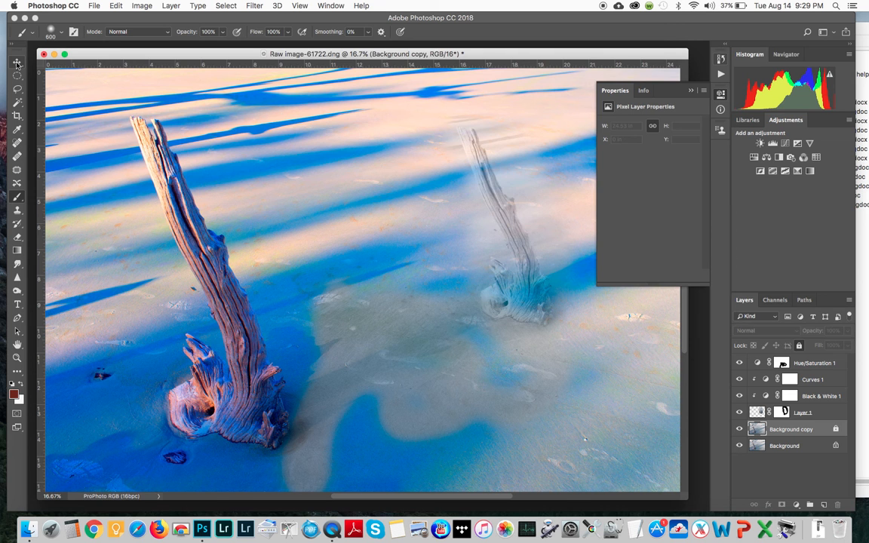
{"action": "left_click", "coordinate": [20, 102]}
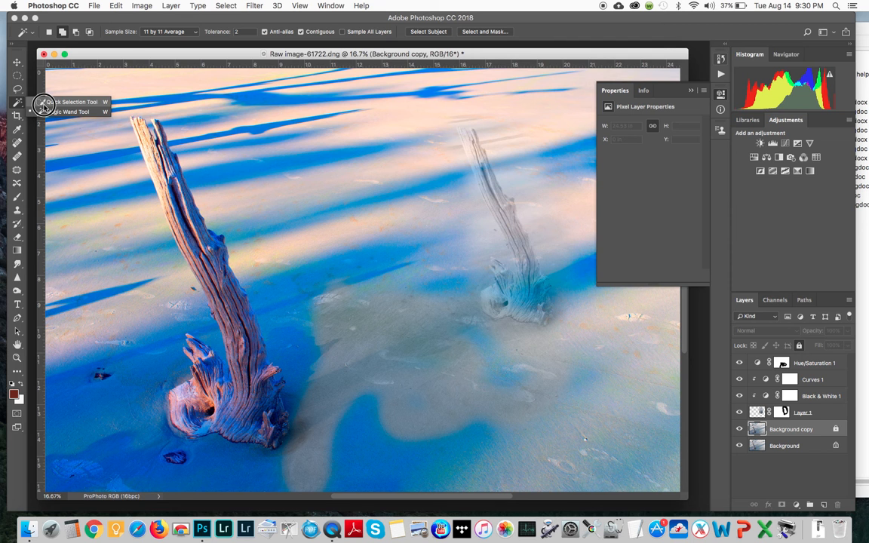
{"action": "left_click", "coordinate": [43, 104]}
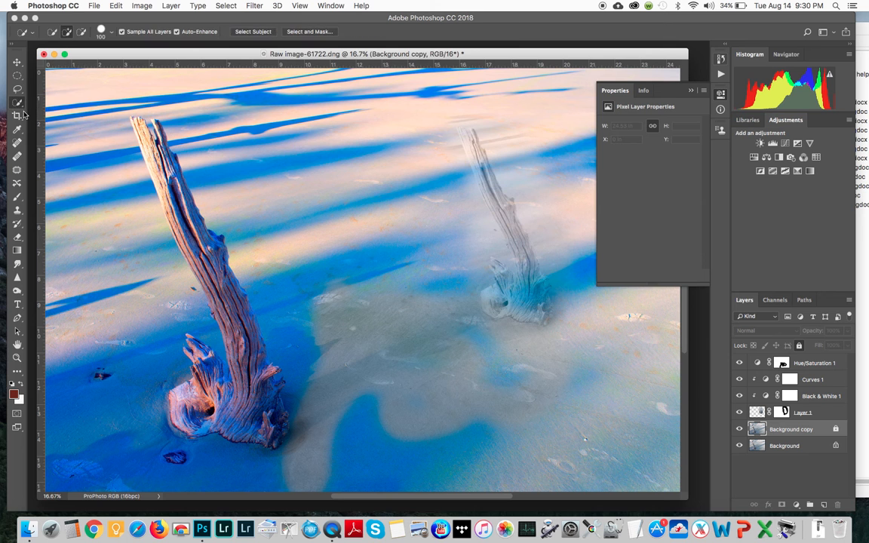
{"action": "left_click", "coordinate": [17, 116]}
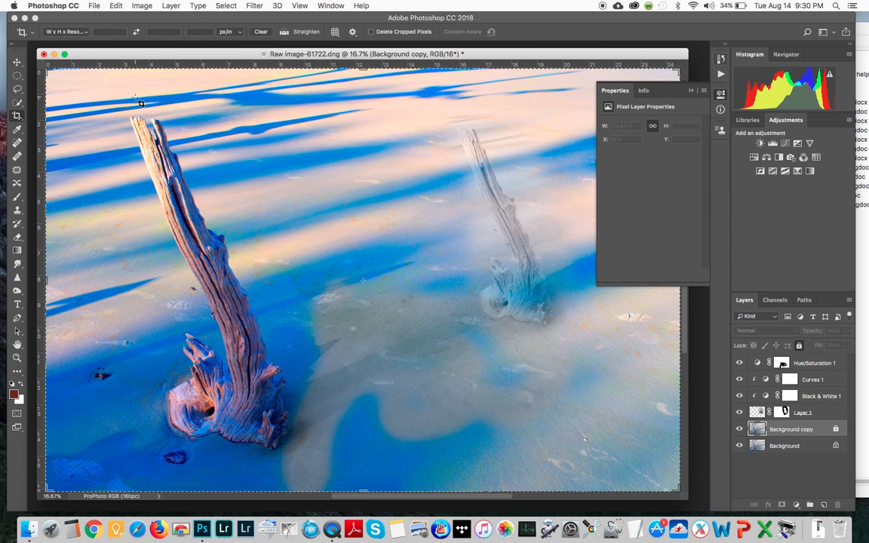
Activate the Spot Healing Brush and create a new empty layer above Hue/Saturation 1 with the default settings
{"action": "left_click", "coordinate": [18, 144]}
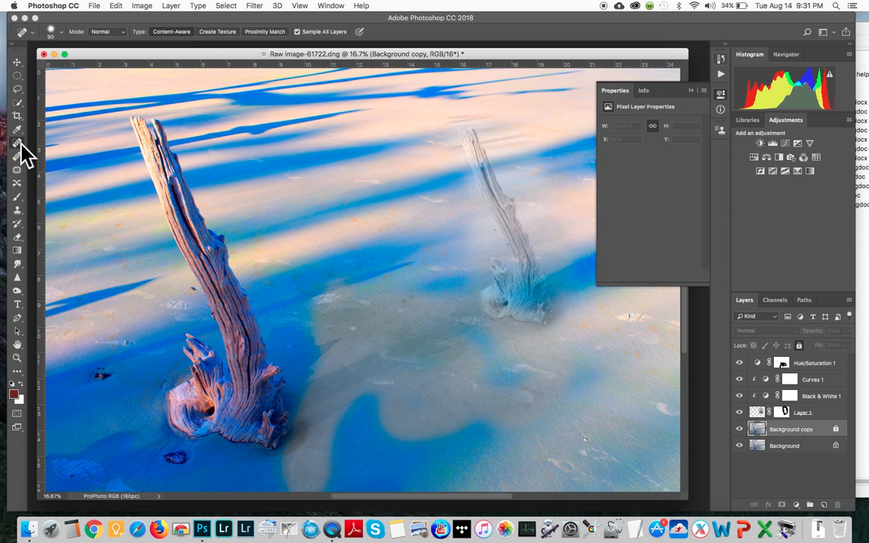
{"action": "left_click", "coordinate": [815, 366]}
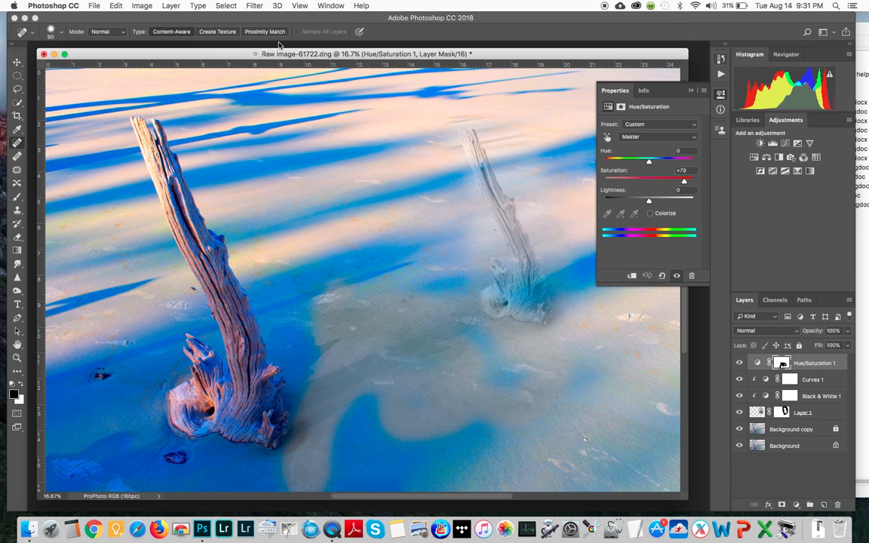
{"action": "left_click", "coordinate": [173, 6]}
{"action": "mouse_move", "coordinate": [174, 17]}
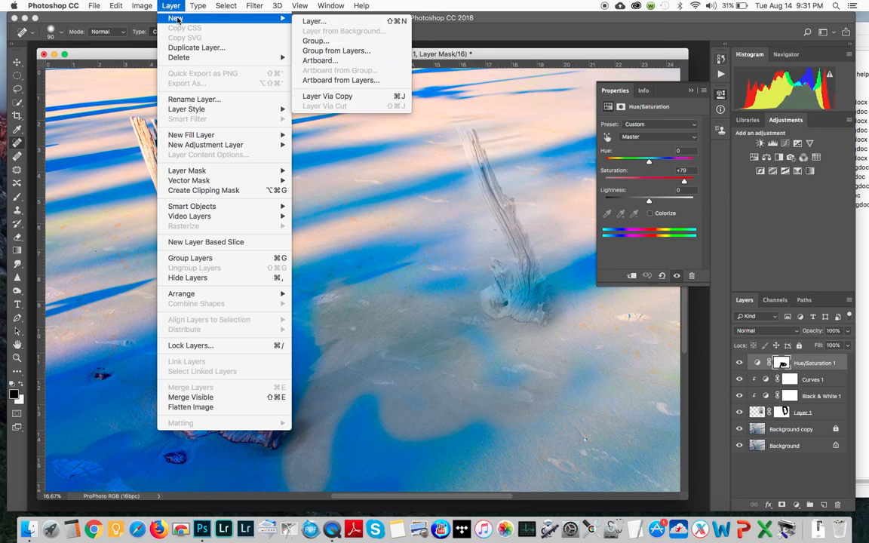
{"action": "left_click", "coordinate": [324, 21]}
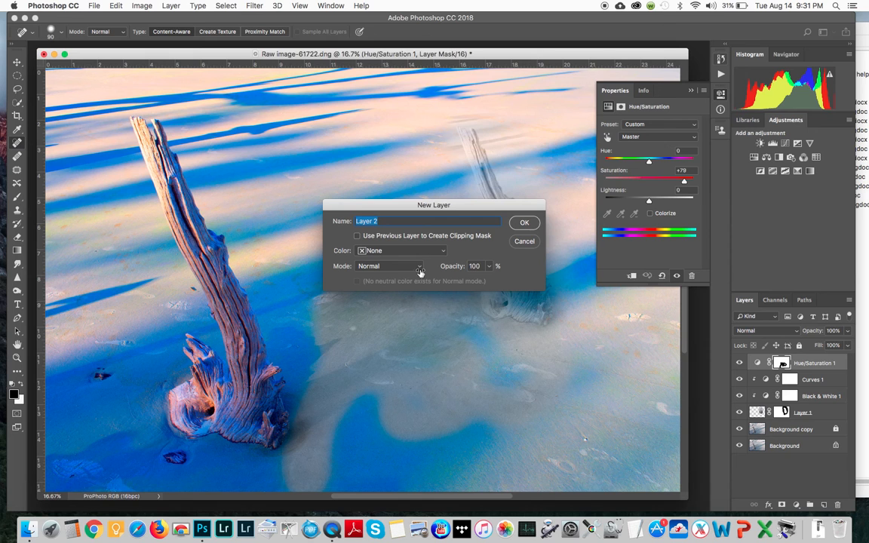
{"action": "left_click", "coordinate": [516, 223]}
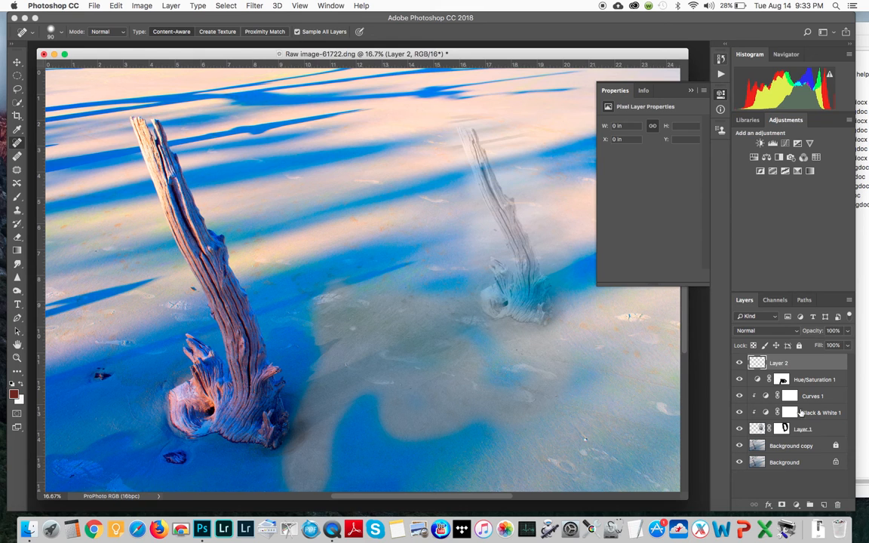
Enlarge the Spot Healing Brush to 400 and try healing the marks beside the faded stump with Sample All Layers off
{"action": "left_click", "coordinate": [298, 32]}
{"action": "key", "text": "bracketright"}
{"action": "key", "text": "bracketright"}
{"action": "key", "text": "bracketright"}
{"action": "key", "text": "bracketright"}
{"action": "key", "text": "bracketright"}
{"action": "key", "text": "bracketright"}
{"action": "key", "text": "bracketright"}
{"action": "key", "text": "bracketright"}
{"action": "left_click", "coordinate": [430, 197]}
{"action": "left_click", "coordinate": [430, 196]}
Turn on Sample All Layers and heal the small marks in the upper sand between the two stumps on Layer 2
{"action": "left_click", "coordinate": [297, 33]}
{"action": "left_click", "coordinate": [369, 179]}
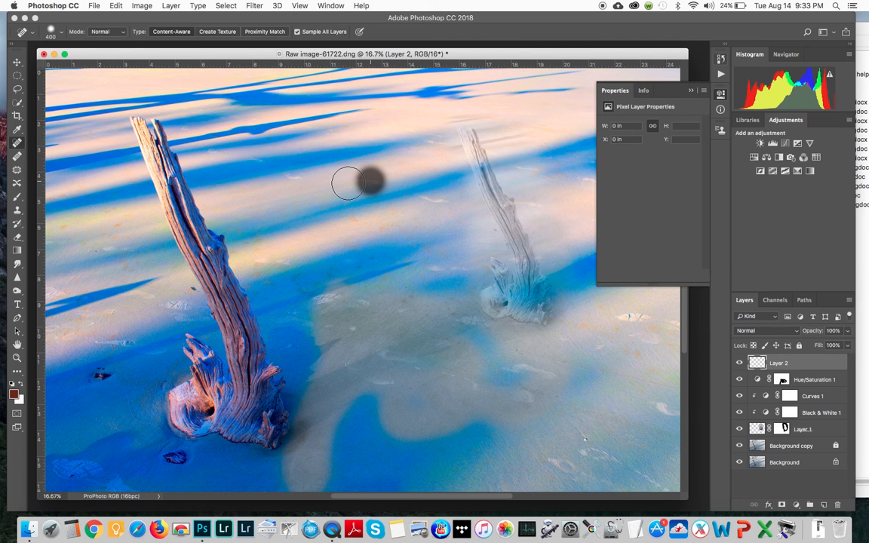
{"action": "left_click", "coordinate": [373, 181]}
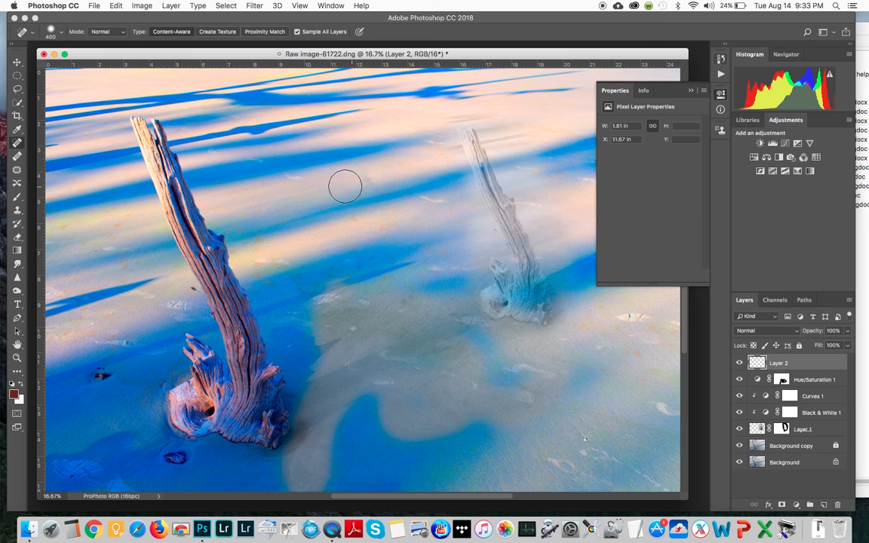
{"action": "left_click", "coordinate": [294, 178]}
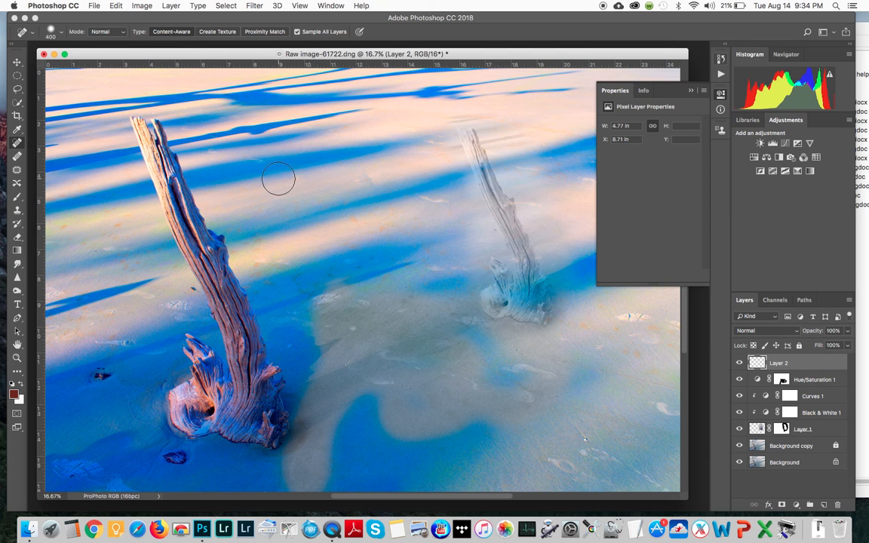
Clone nearby sand over the dark spot beside the large stump's base, using the Clone Stamp with sampling set to Current & Below
{"action": "left_click", "coordinate": [17, 185]}
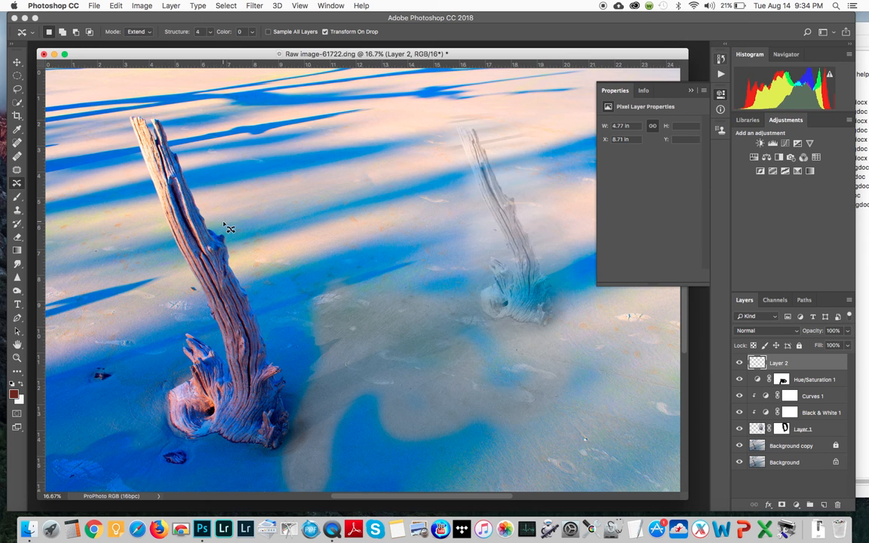
{"action": "left_click", "coordinate": [18, 211]}
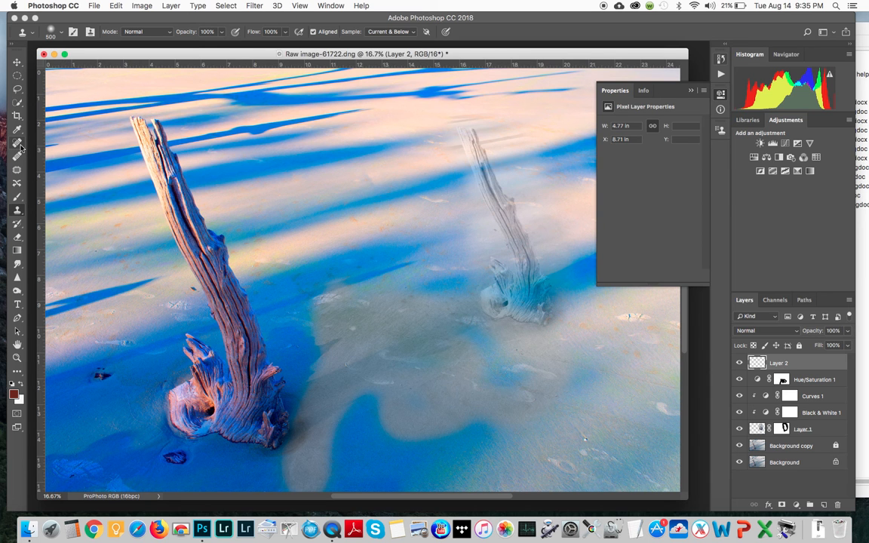
{"action": "left_click", "coordinate": [369, 31]}
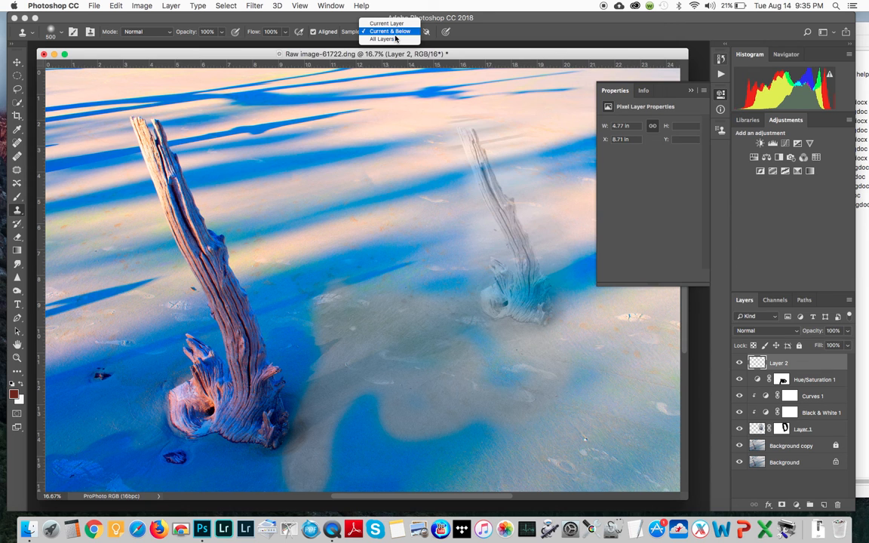
{"action": "left_click", "coordinate": [394, 34]}
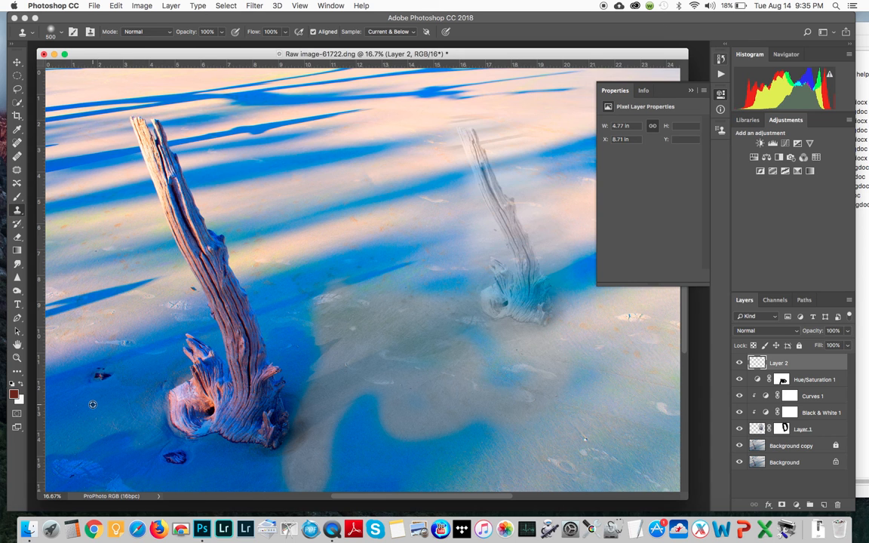
{"action": "left_click", "coordinate": [93, 404], "text": "alt"}
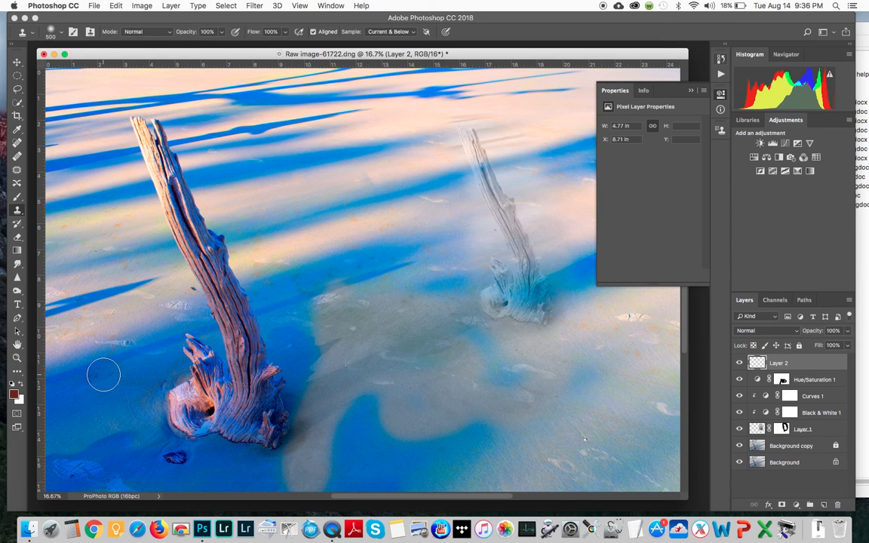
{"action": "left_click", "coordinate": [103, 374]}
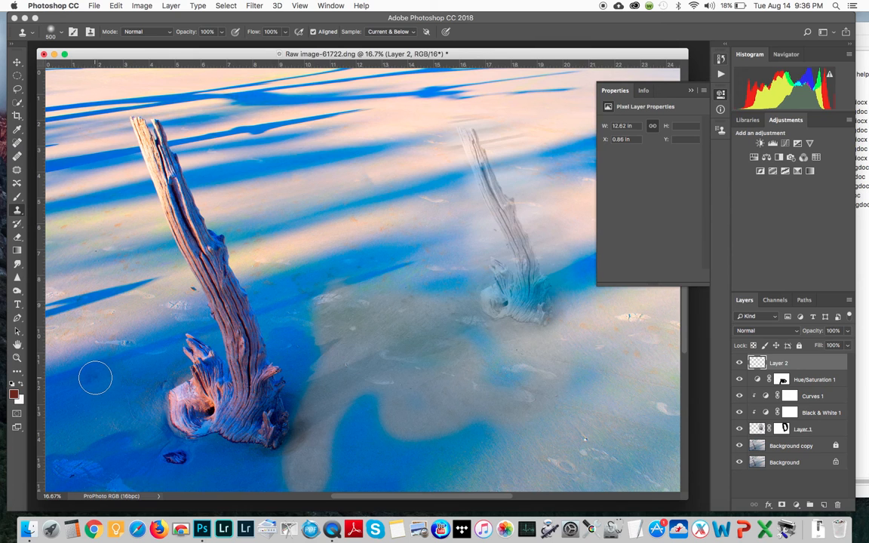
{"action": "left_click_drag", "start_coordinate": [107, 379], "coordinate": [89, 403]}
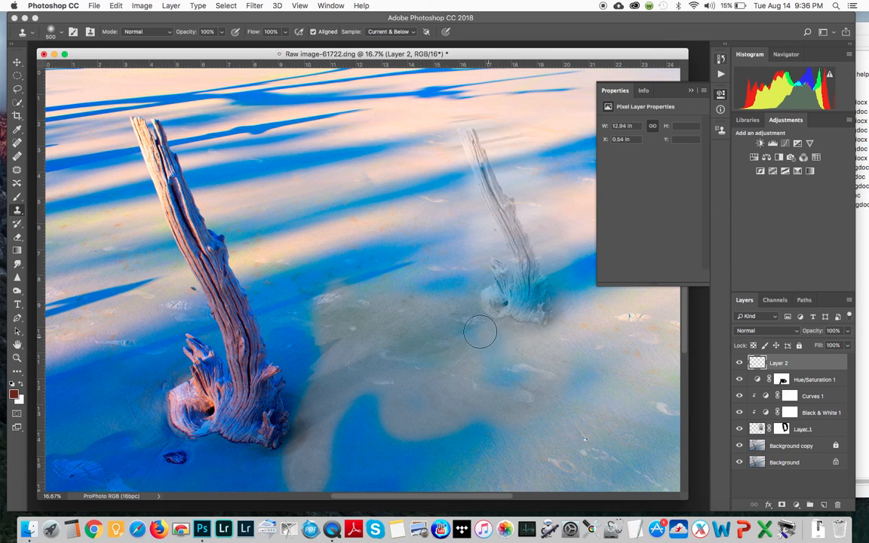
Clone sand from the nearby shadow edge over the marks just beside the faded stump on Layer 2
{"action": "left_click", "coordinate": [406, 222]}
{"action": "left_click", "coordinate": [434, 206]}
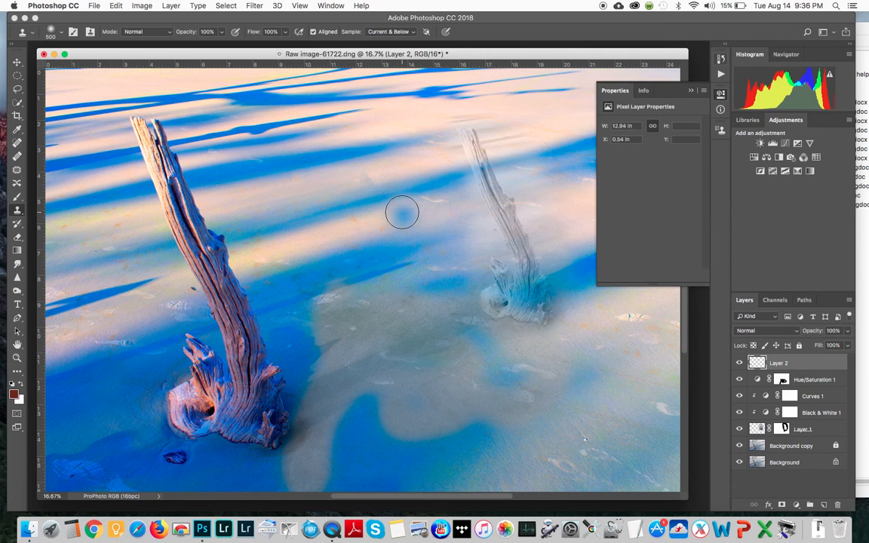
{"action": "left_click", "coordinate": [395, 212], "text": "alt"}
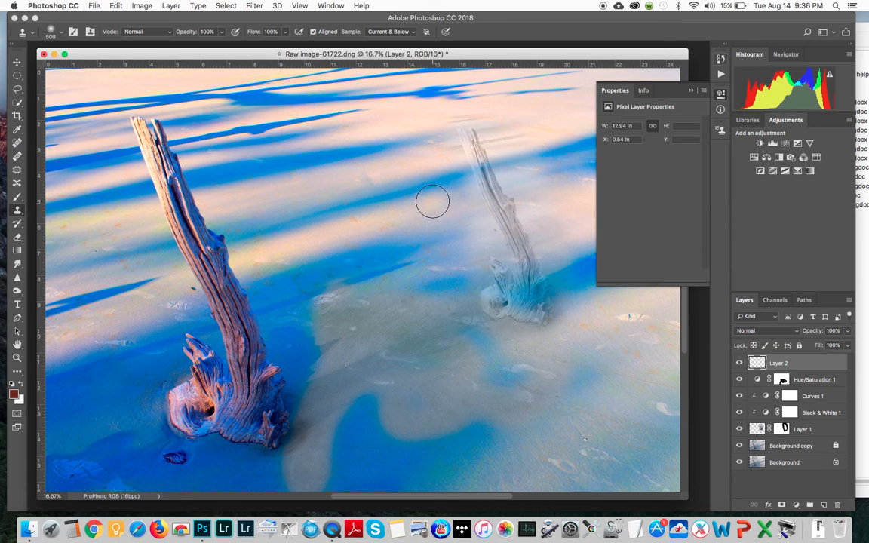
{"action": "left_click", "coordinate": [431, 202]}
{"action": "mouse_move", "coordinate": [431, 201]}
{"action": "left_mouse_down"}
{"action": "mouse_move", "coordinate": [344, 238]}
{"action": "mouse_move", "coordinate": [428, 224]}
{"action": "mouse_move", "coordinate": [448, 207]}
{"action": "left_mouse_up"}
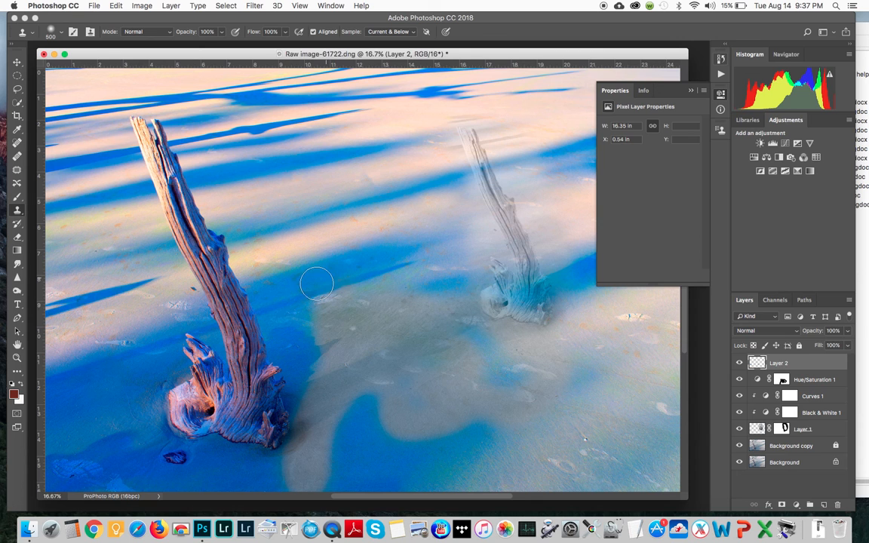
Turn off Aligned for the Clone Stamp and clone sampled blue sand over the area beside the large stump's base
{"action": "left_click", "coordinate": [98, 410], "text": "alt"}
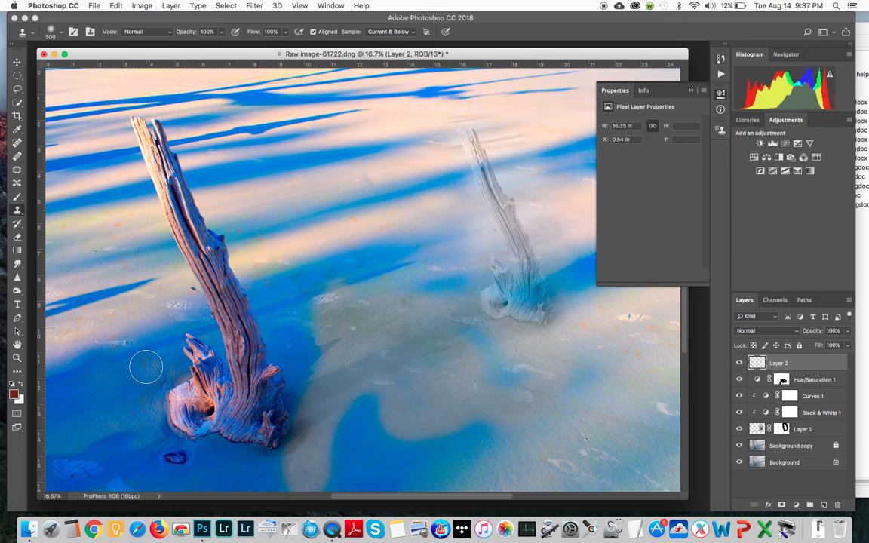
{"action": "left_click", "coordinate": [314, 32]}
{"action": "left_click", "coordinate": [84, 378]}
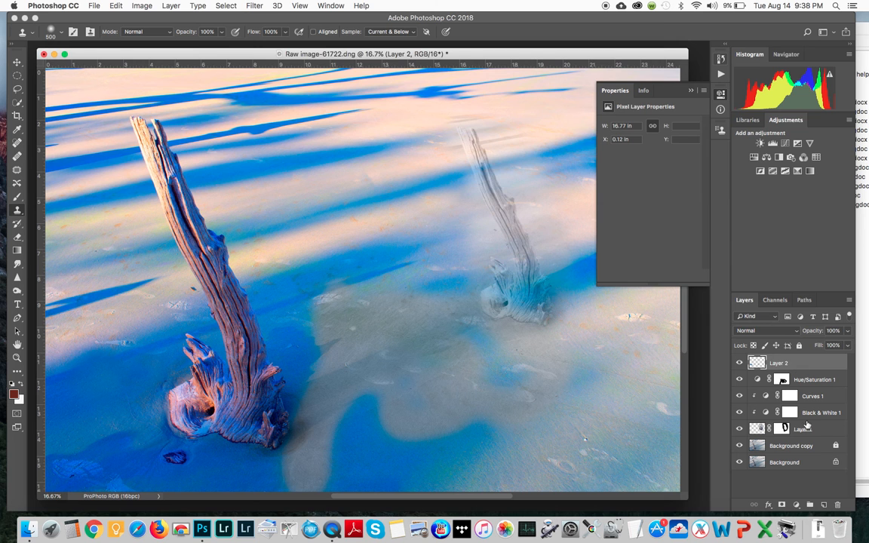
Unlock the Background copy layer and raise Layer 1's opacity to 100%
{"action": "left_click", "coordinate": [803, 446]}
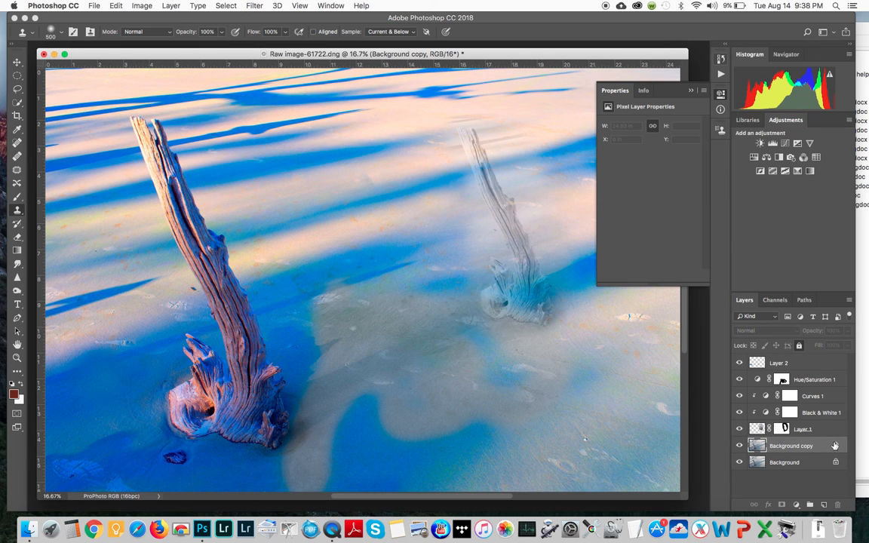
{"action": "left_click", "coordinate": [798, 345]}
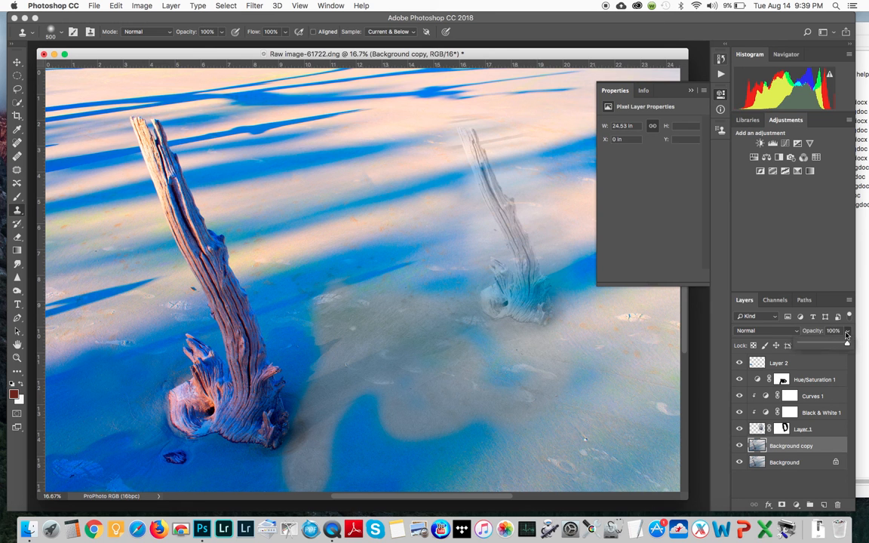
{"action": "left_click", "coordinate": [847, 344]}
{"action": "left_click", "coordinate": [809, 434]}
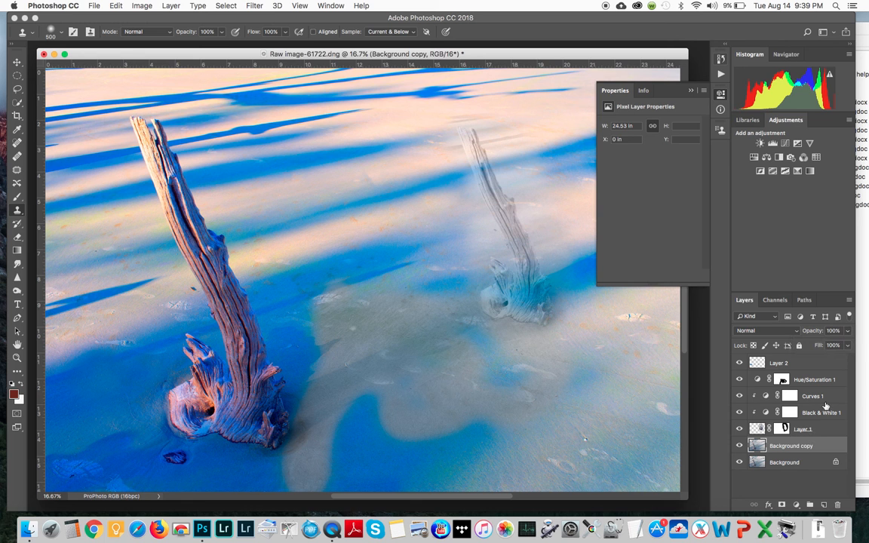
{"action": "left_click", "coordinate": [846, 332]}
{"action": "left_click_drag", "start_coordinate": [822, 345], "coordinate": [855, 341]}
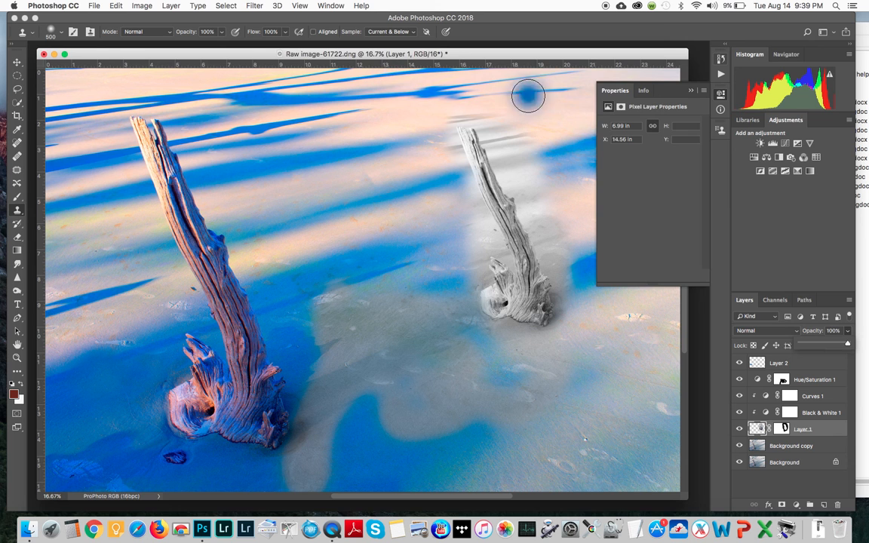
{"action": "left_click", "coordinate": [690, 91]}
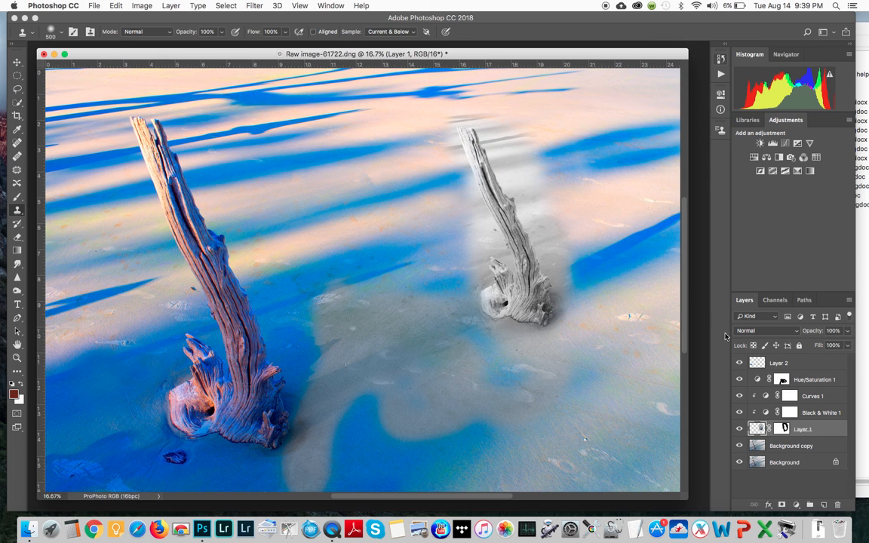
Flatten the image and restore the separate layers from the Master Opacity Change history state
{"action": "left_click", "coordinate": [812, 366]}
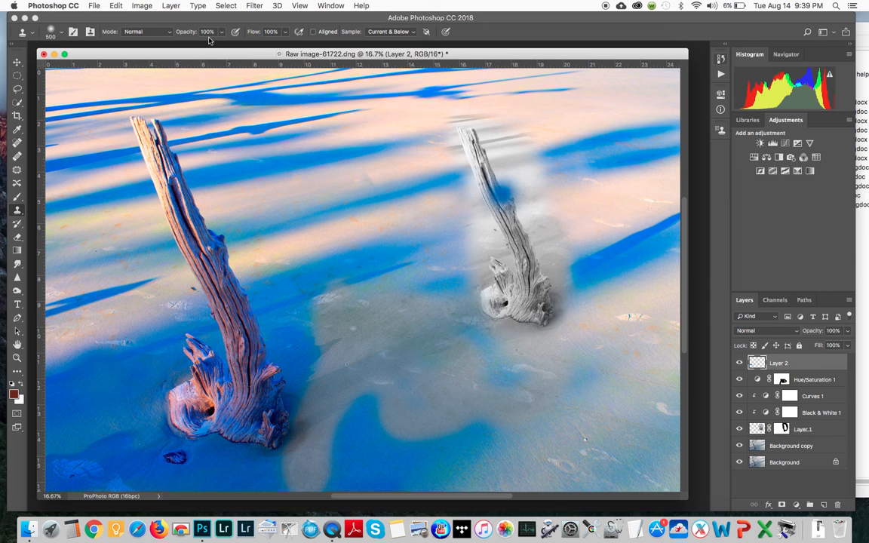
{"action": "left_click", "coordinate": [172, 6]}
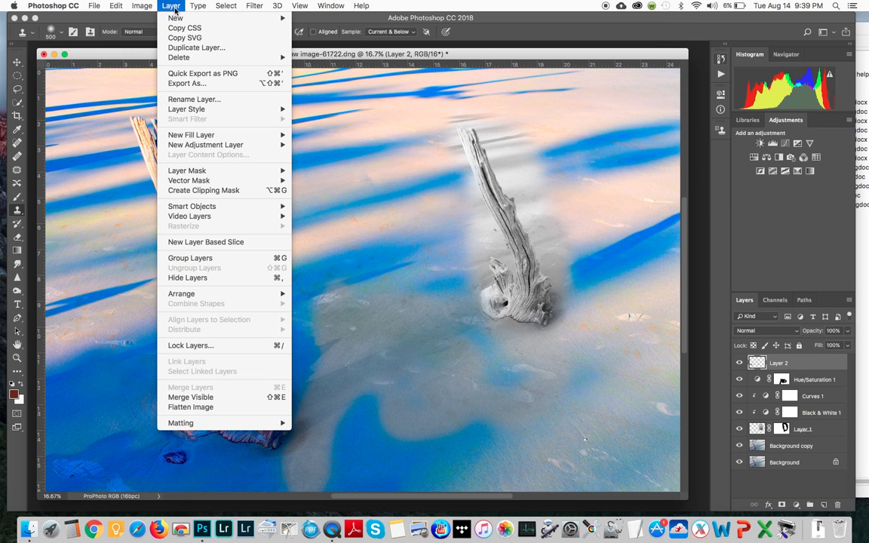
{"action": "left_click", "coordinate": [210, 408]}
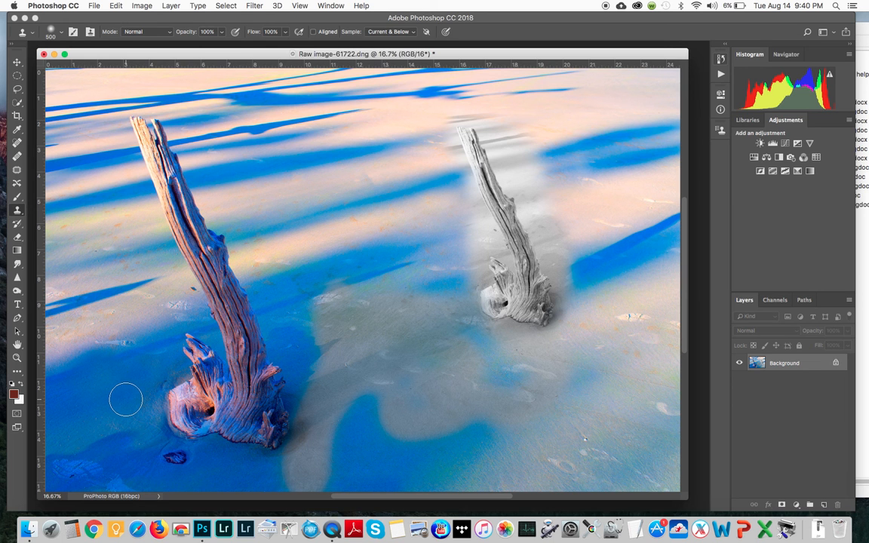
{"action": "left_click", "coordinate": [721, 60]}
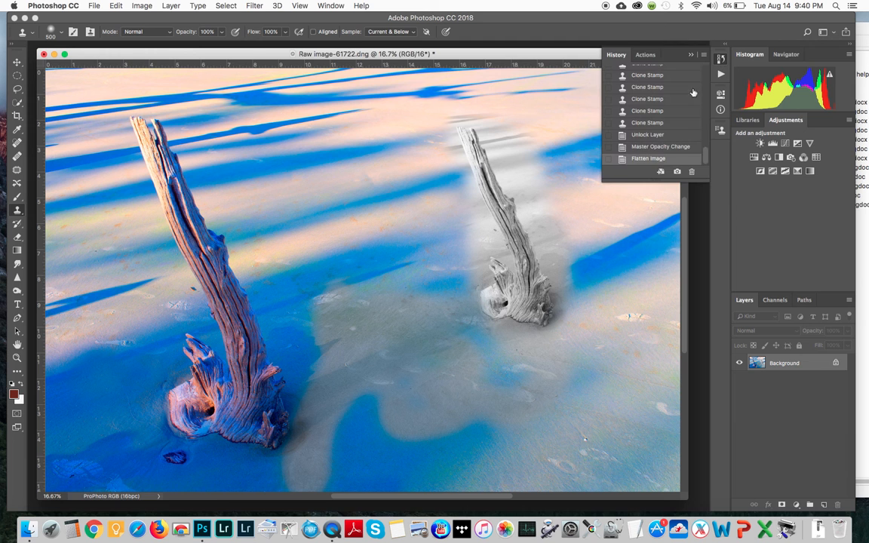
{"action": "left_click", "coordinate": [654, 148]}
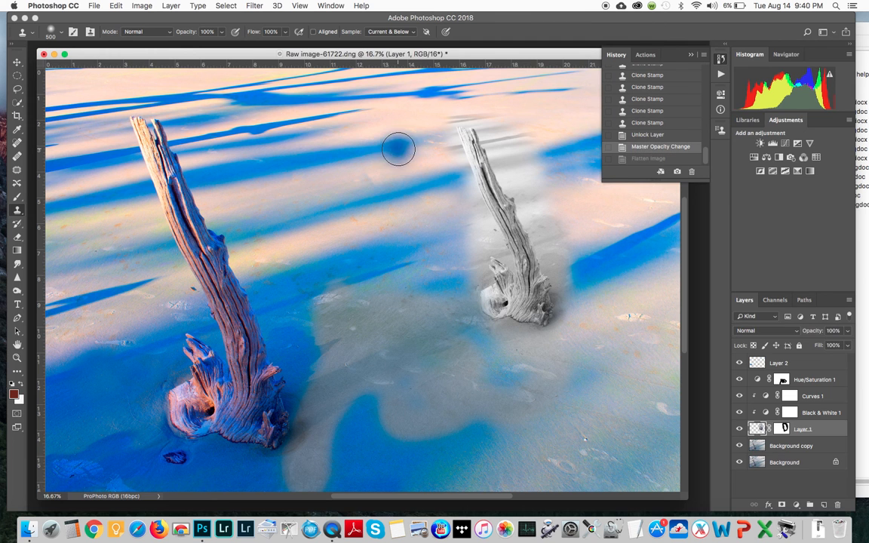
Stamp all visible layers into a new merged layer above Layer 2, keeping the original layers
{"action": "left_click", "coordinate": [805, 366]}
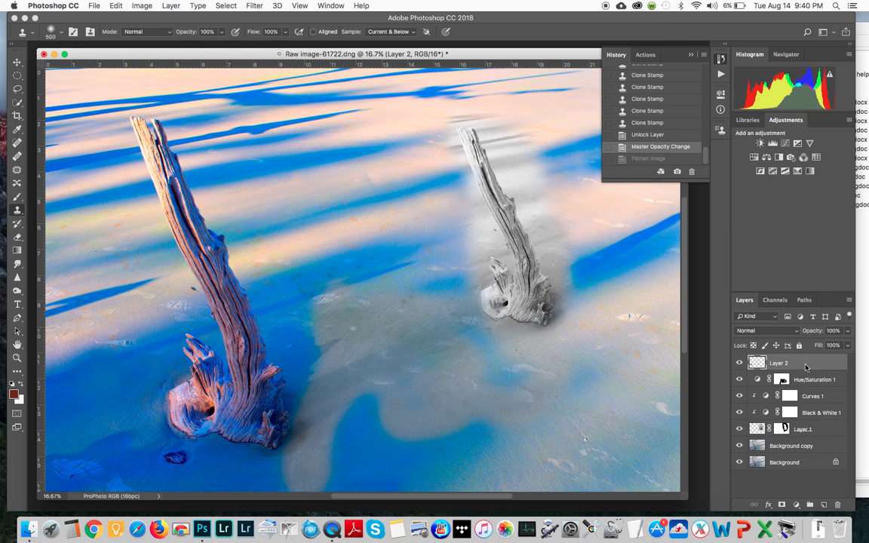
{"action": "left_click", "coordinate": [170, 6]}
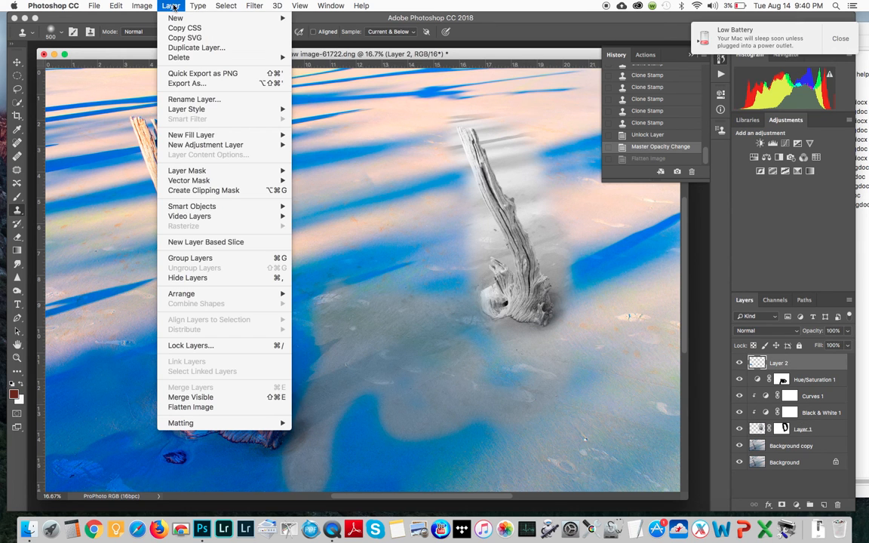
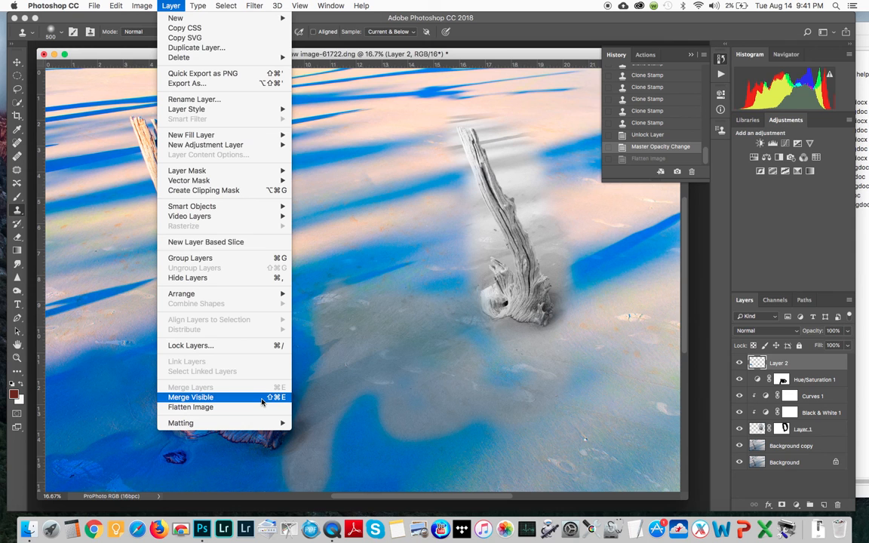
{"action": "left_click", "coordinate": [262, 398]}
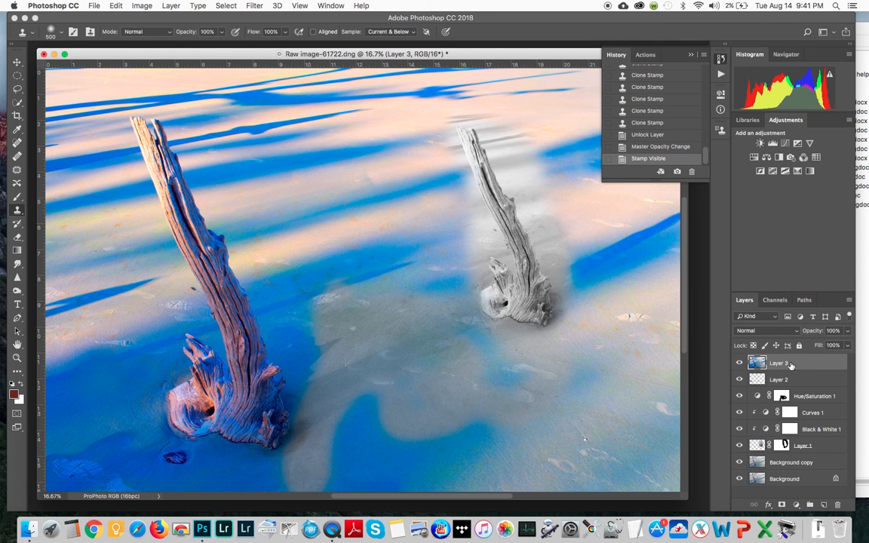
Apply a Gaussian Blur with a 26.1-pixel radius to Layer 3 and toggle the layer's visibility to compare
{"action": "left_click", "coordinate": [255, 6]}
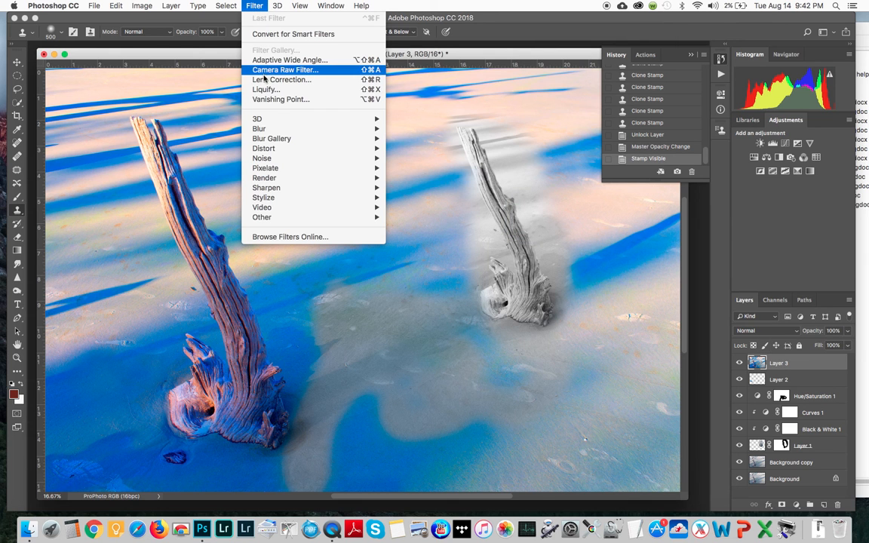
{"action": "mouse_move", "coordinate": [273, 128]}
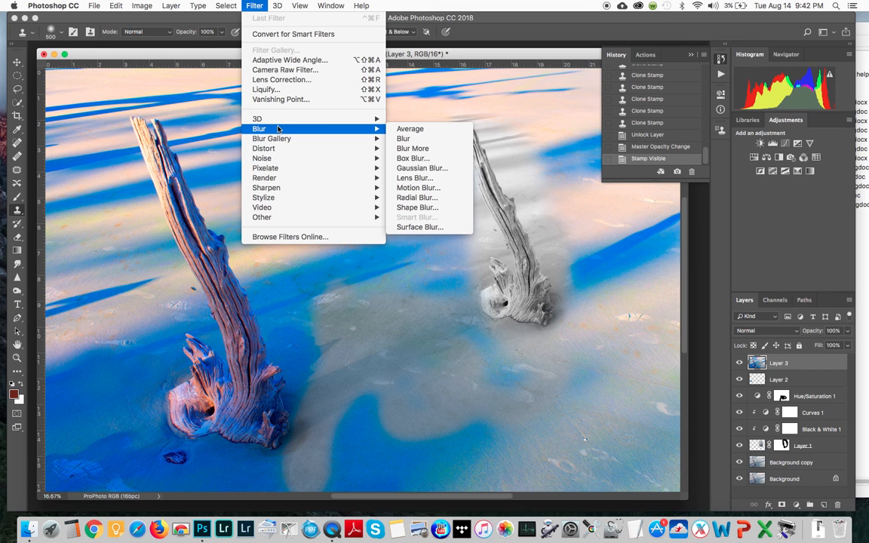
{"action": "left_click", "coordinate": [424, 171]}
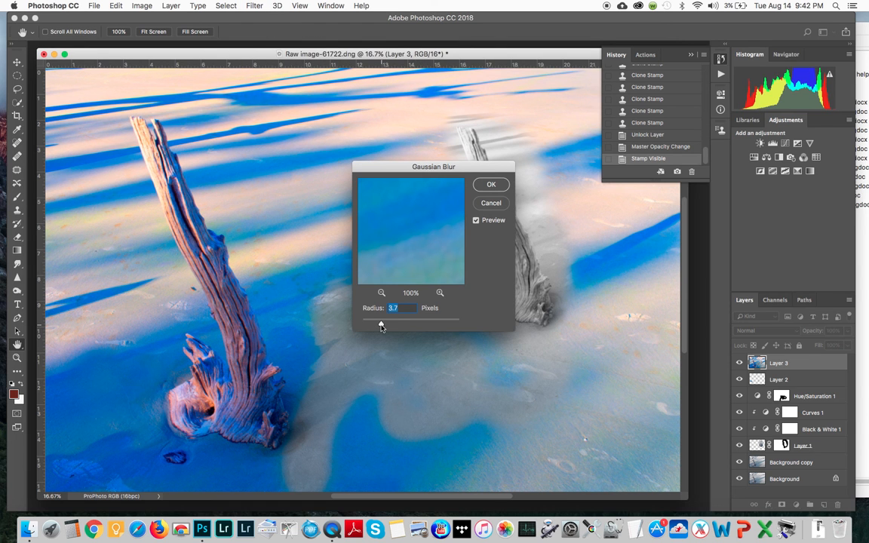
{"action": "left_click_drag", "start_coordinate": [381, 326], "coordinate": [403, 325]}
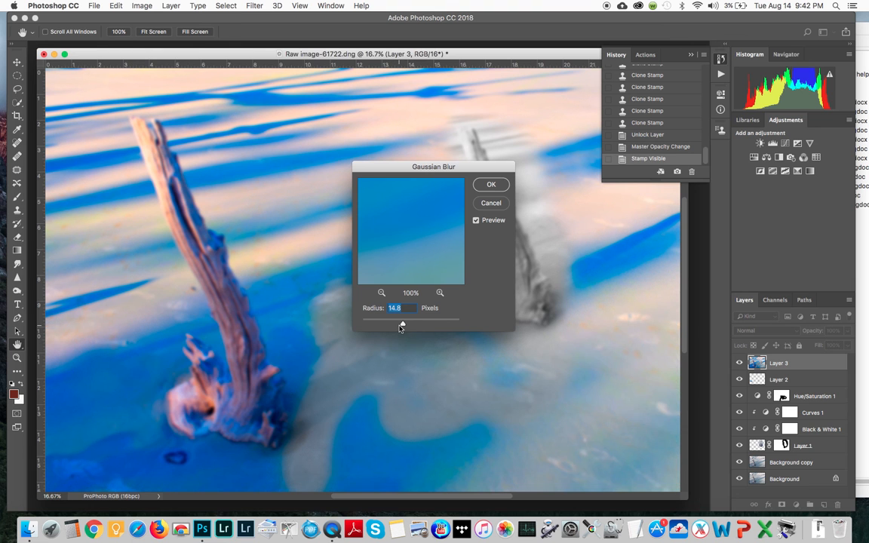
{"action": "left_click_drag", "start_coordinate": [400, 325], "coordinate": [407, 325]}
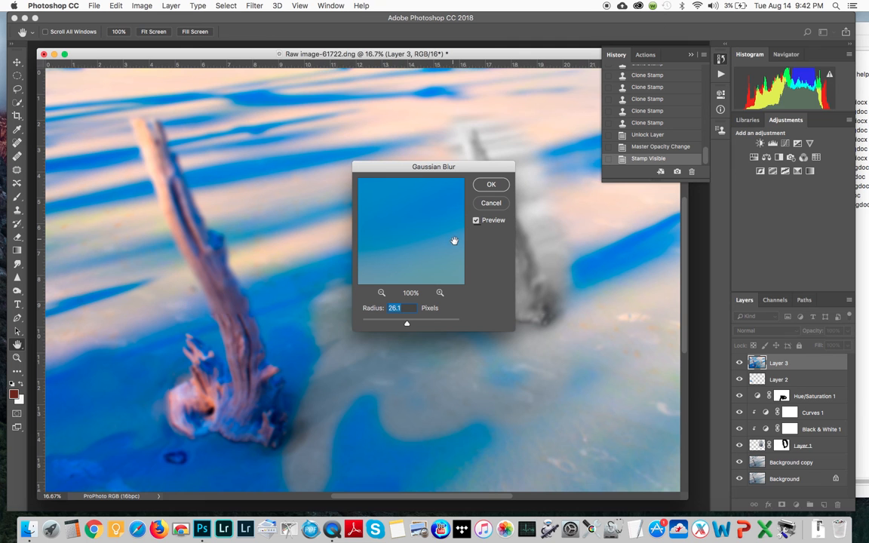
{"action": "left_click", "coordinate": [490, 186]}
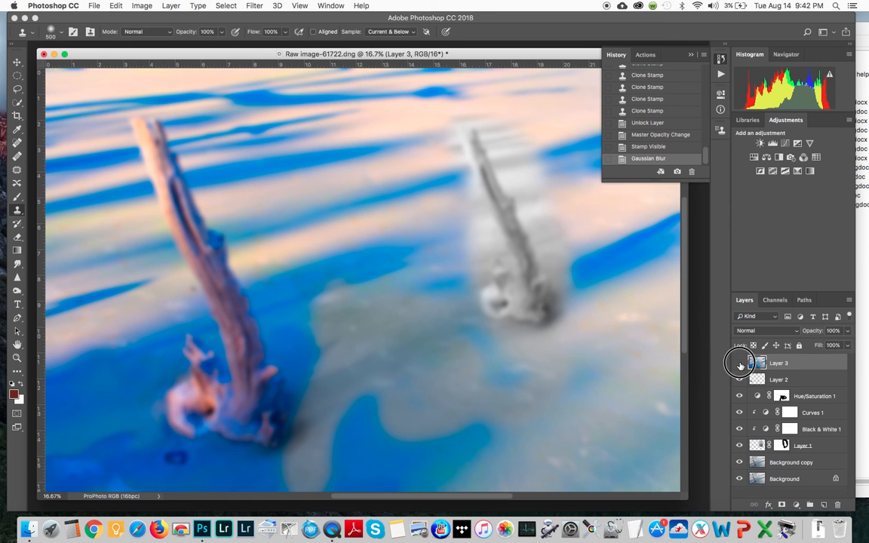
{"action": "left_click", "coordinate": [739, 364]}
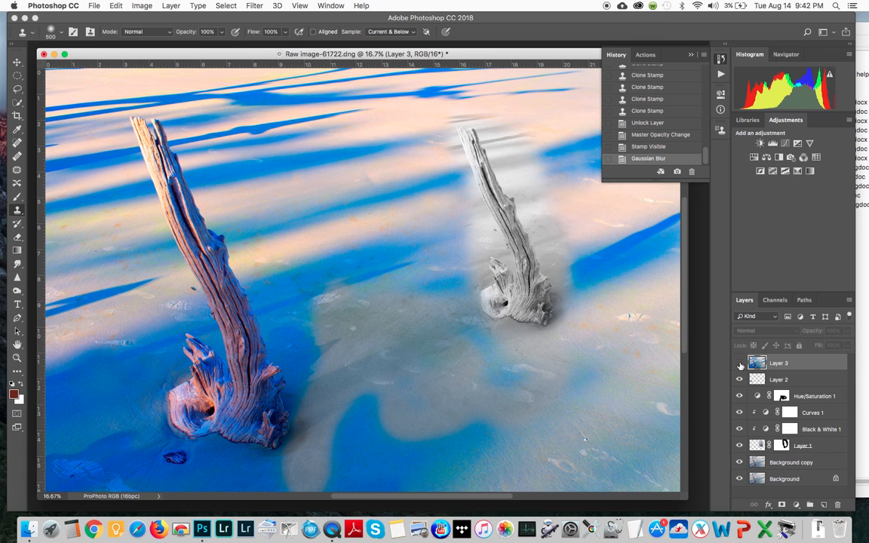
{"action": "left_click", "coordinate": [739, 365]}
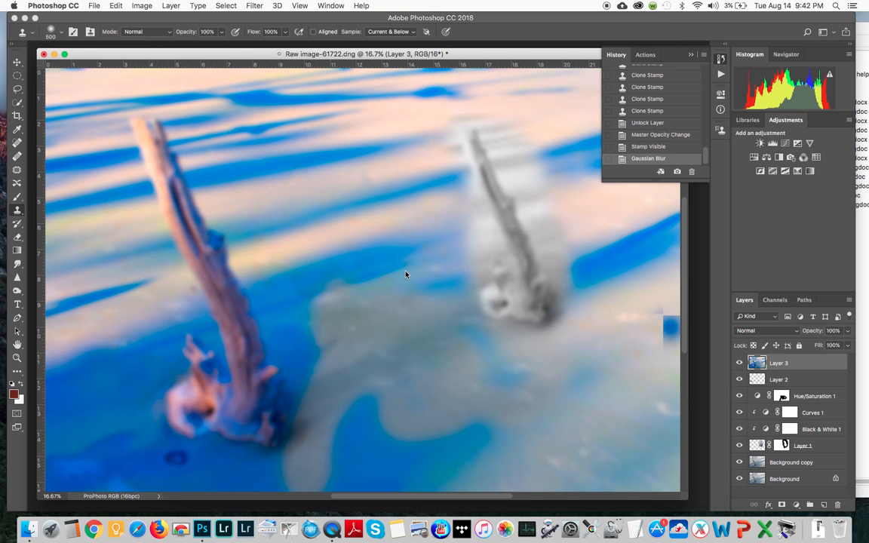
Add a Hide All layer mask to the blurred Layer 3
{"action": "left_click", "coordinate": [169, 6]}
{"action": "mouse_move", "coordinate": [208, 171]}
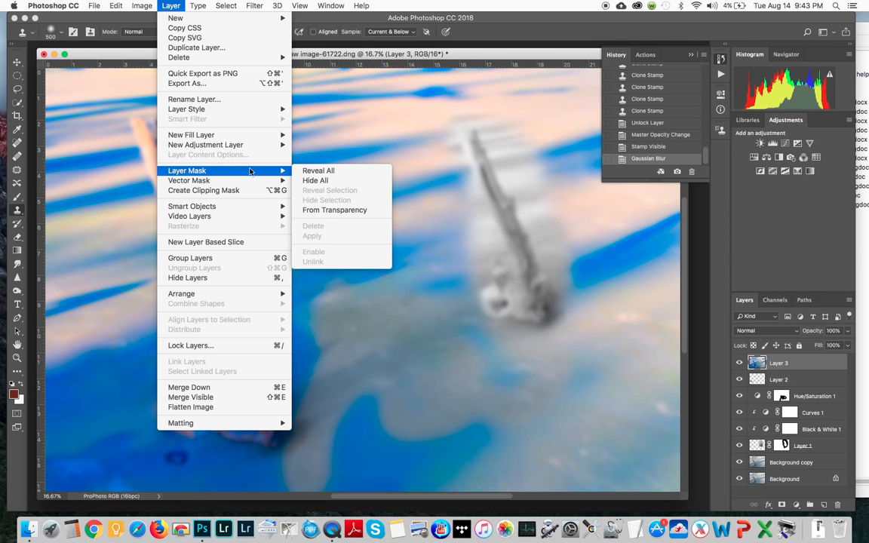
{"action": "left_click", "coordinate": [319, 181]}
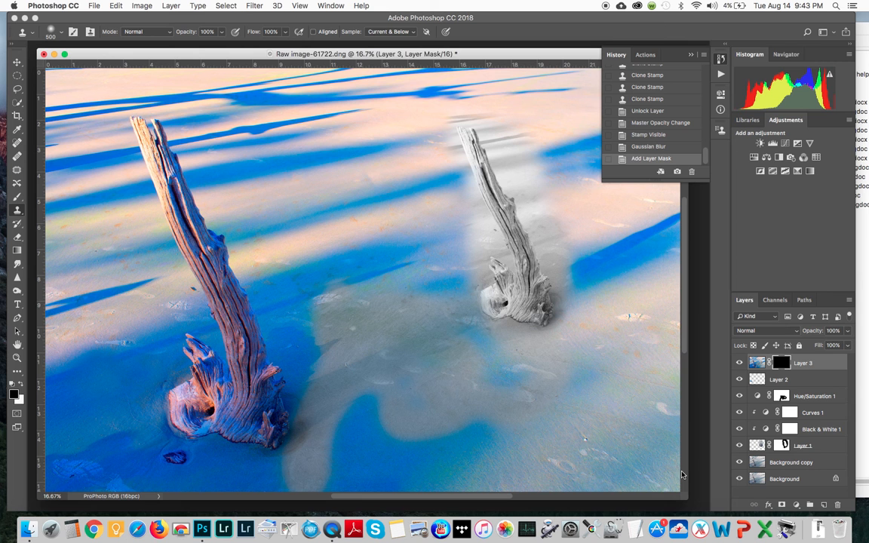
Set the Brush to white at a size of 2700 pixels for Layer 3's mask
{"action": "key", "text": "super+minus"}
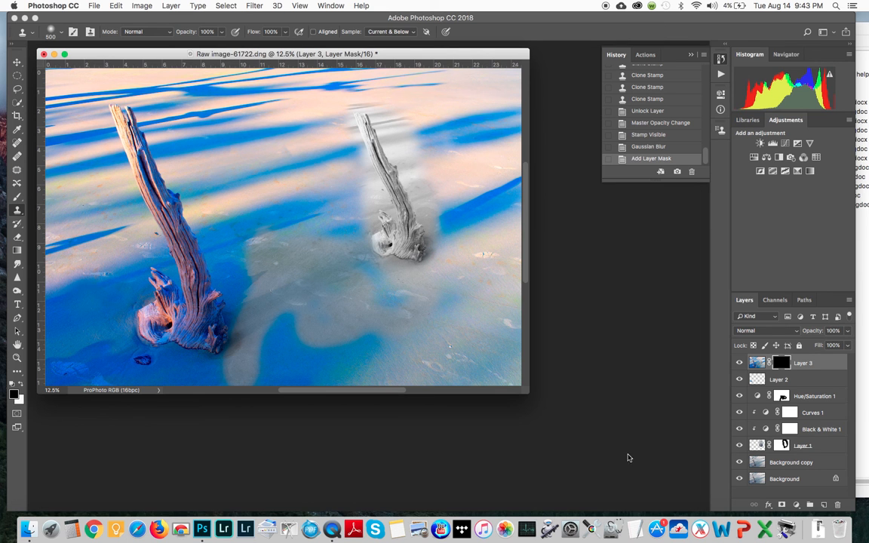
{"action": "left_click_drag", "start_coordinate": [530, 394], "coordinate": [604, 455]}
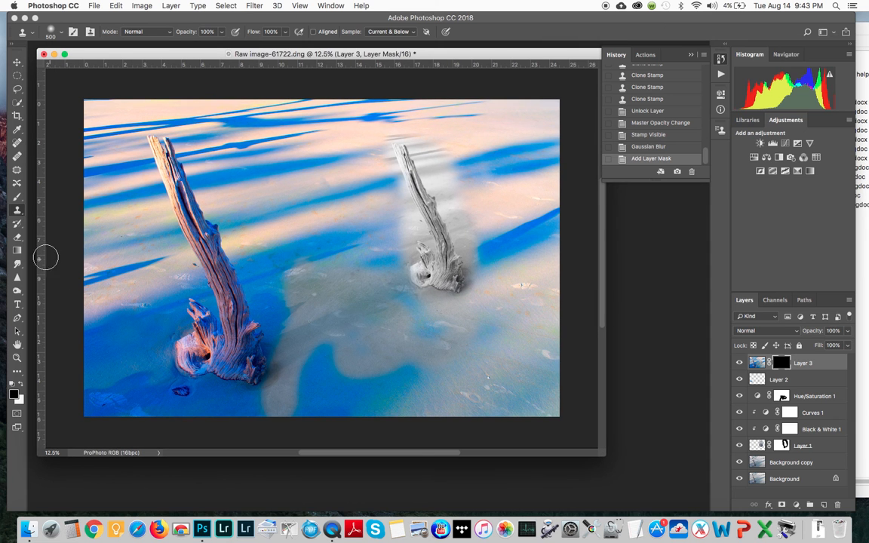
{"action": "left_click", "coordinate": [17, 195]}
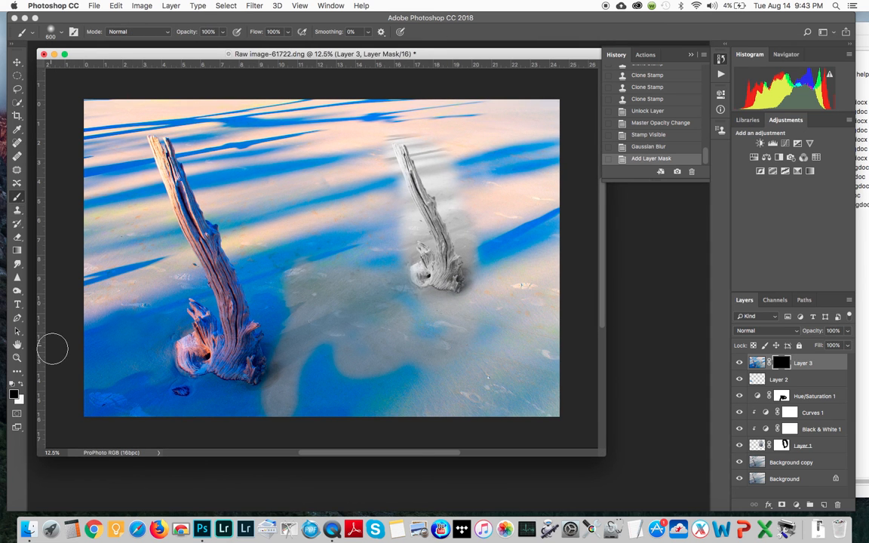
{"action": "left_click", "coordinate": [22, 385]}
{"action": "key", "text": "bracketright"}
{"action": "key", "text": "bracketright"}
{"action": "key", "text": "bracketright"}
{"action": "key", "text": "bracketright"}
{"action": "key", "text": "bracketright"}
{"action": "key", "text": "bracketright"}
{"action": "key", "text": "bracketright"}
{"action": "key", "text": "bracketright"}
{"action": "key", "text": "bracketright"}
{"action": "key", "text": "bracketright"}
{"action": "key", "text": "bracketright"}
{"action": "key", "text": "bracketright"}
{"action": "key", "text": "bracketright"}
{"action": "key", "text": "bracketright"}
{"action": "key", "text": "bracketright"}
{"action": "key", "text": "bracketright"}
{"action": "key", "text": "bracketright"}
{"action": "key", "text": "bracketright"}
{"action": "key", "text": "bracketright"}
{"action": "key", "text": "bracketright"}
{"action": "key", "text": "bracketright"}
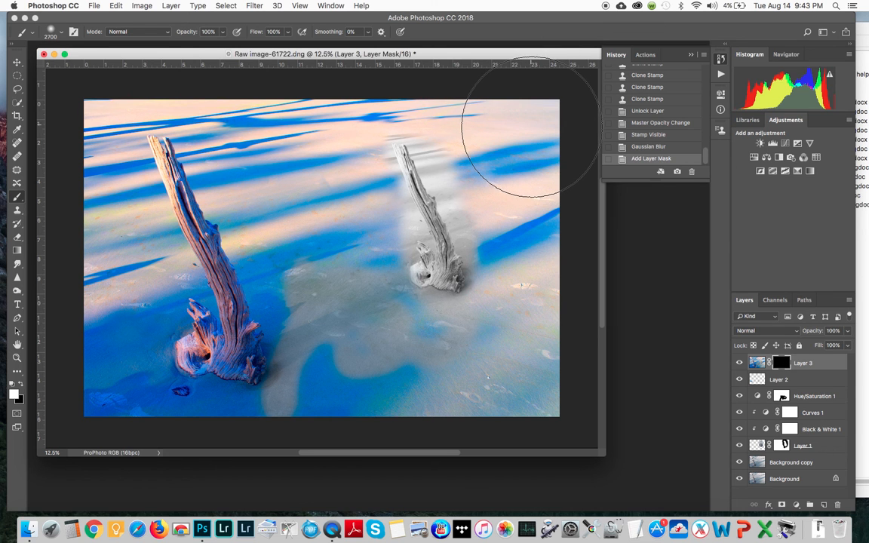
Paint white on Layer 3's mask over the far sand and around the black-and-white stump to reveal the blur
{"action": "left_click_drag", "start_coordinate": [527, 127], "coordinate": [507, 132]}
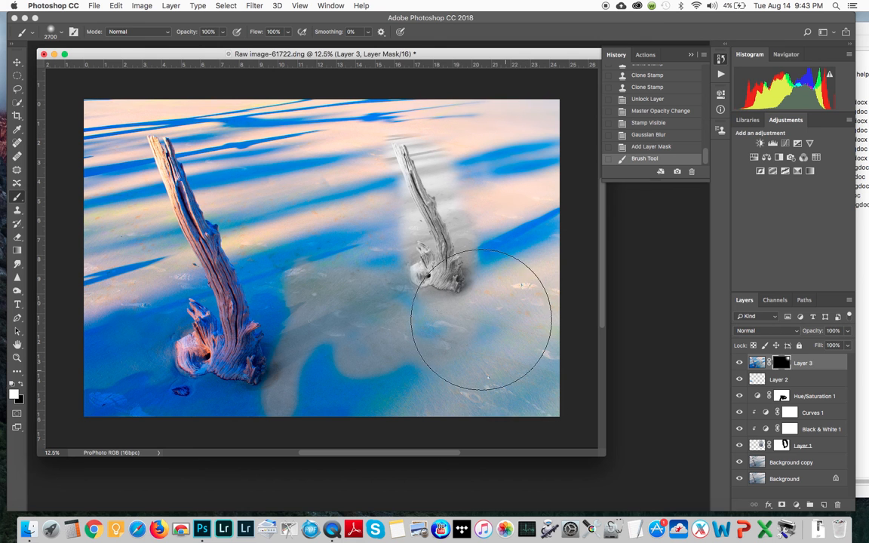
{"action": "left_click_drag", "start_coordinate": [338, 125], "coordinate": [334, 124]}
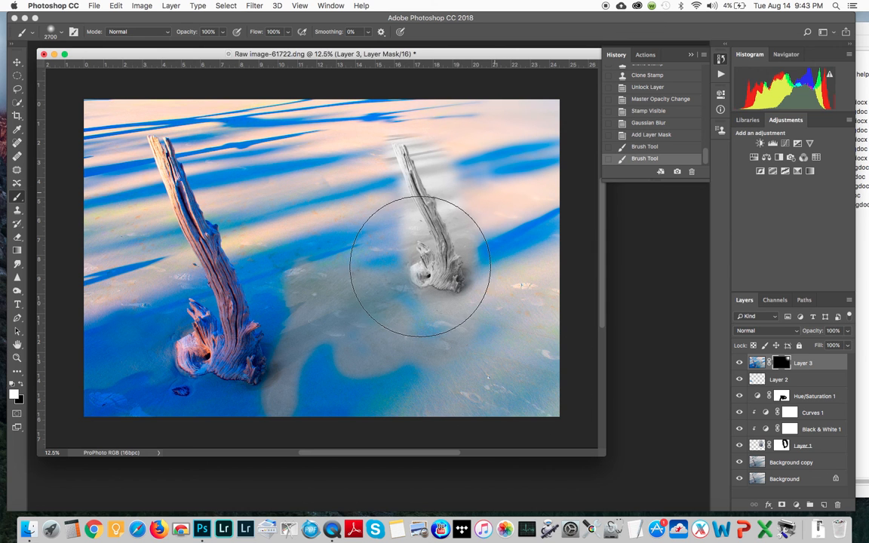
{"action": "mouse_move", "coordinate": [364, 151]}
{"action": "left_mouse_down"}
{"action": "mouse_move", "coordinate": [332, 116]}
{"action": "mouse_move", "coordinate": [459, 116]}
{"action": "mouse_move", "coordinate": [529, 155]}
{"action": "mouse_move", "coordinate": [536, 147]}
{"action": "left_mouse_up"}
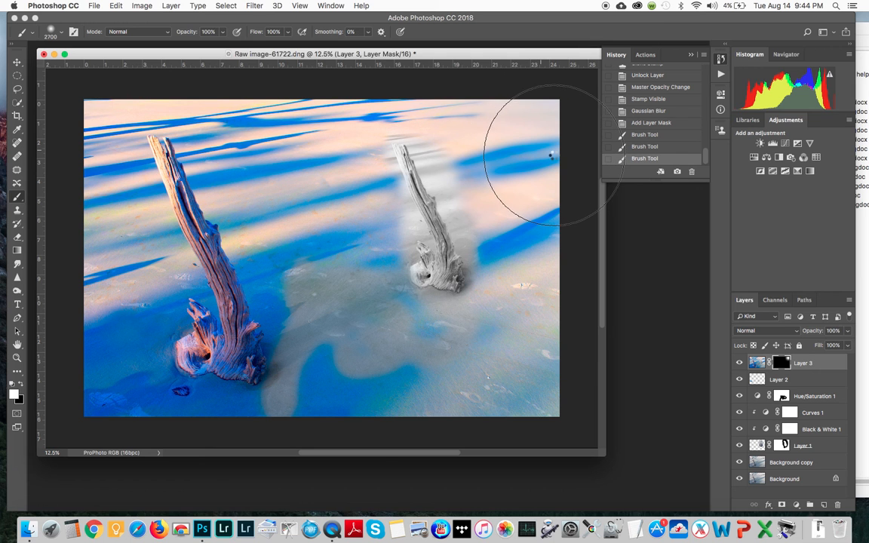
{"action": "left_click_drag", "start_coordinate": [554, 158], "coordinate": [532, 155]}
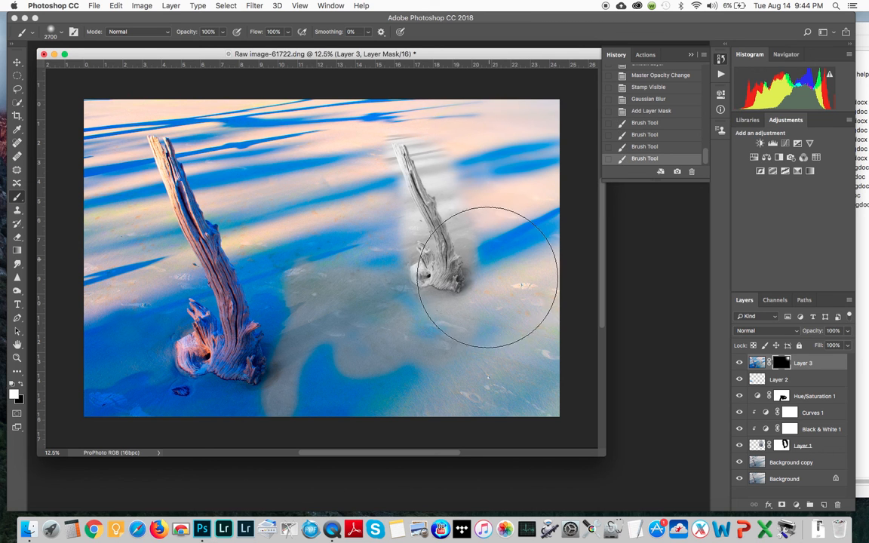
{"action": "left_click", "coordinate": [377, 166]}
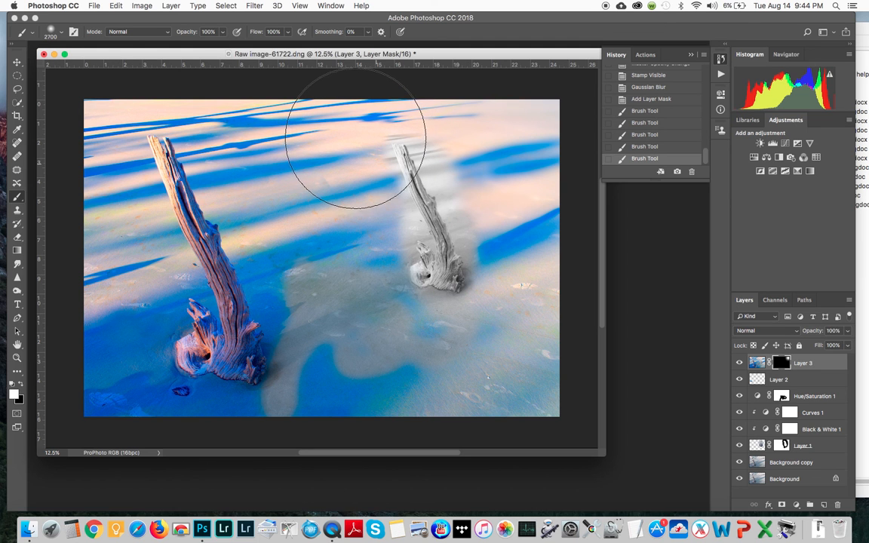
{"action": "left_click", "coordinate": [355, 133]}
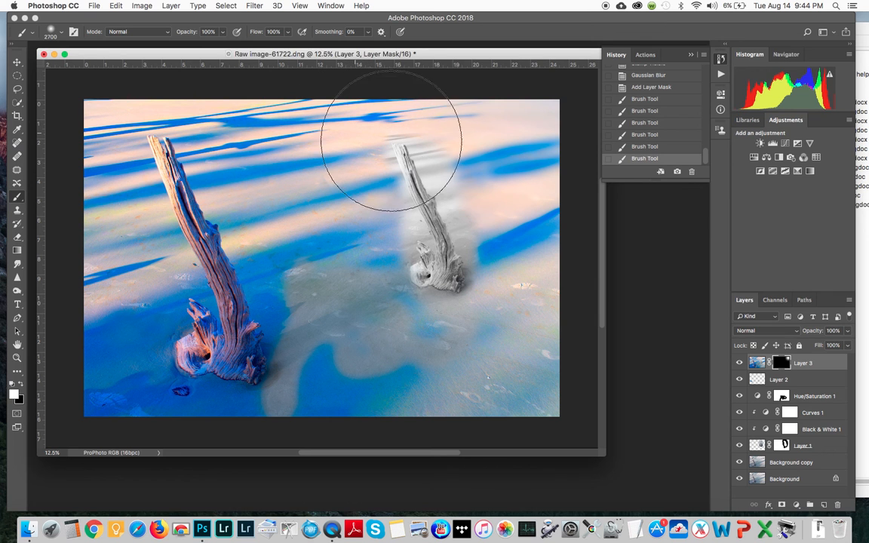
{"action": "left_click", "coordinate": [460, 302]}
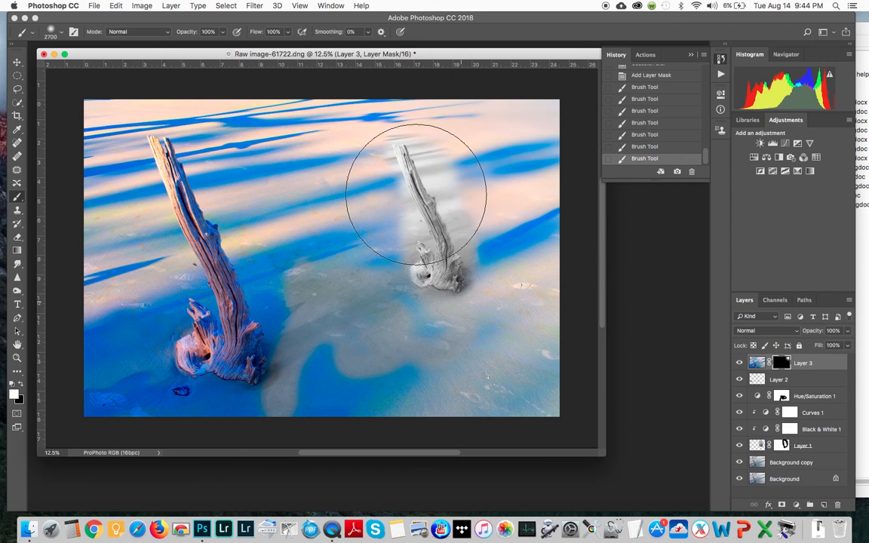
{"action": "left_click", "coordinate": [379, 142]}
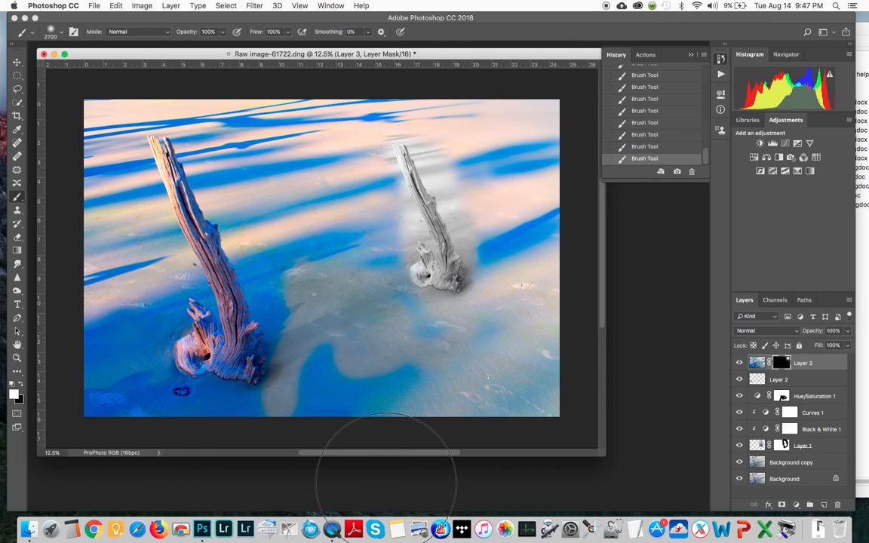
{"action": "left_click", "coordinate": [332, 527]}
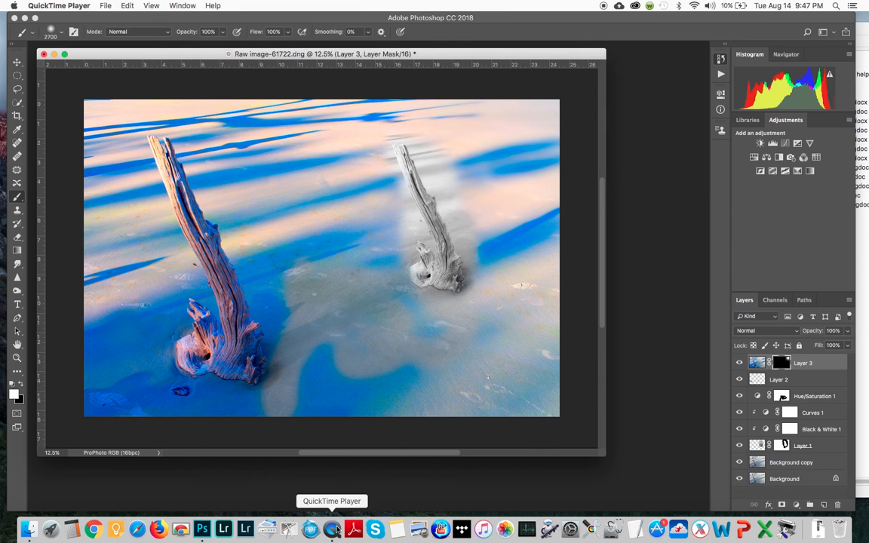